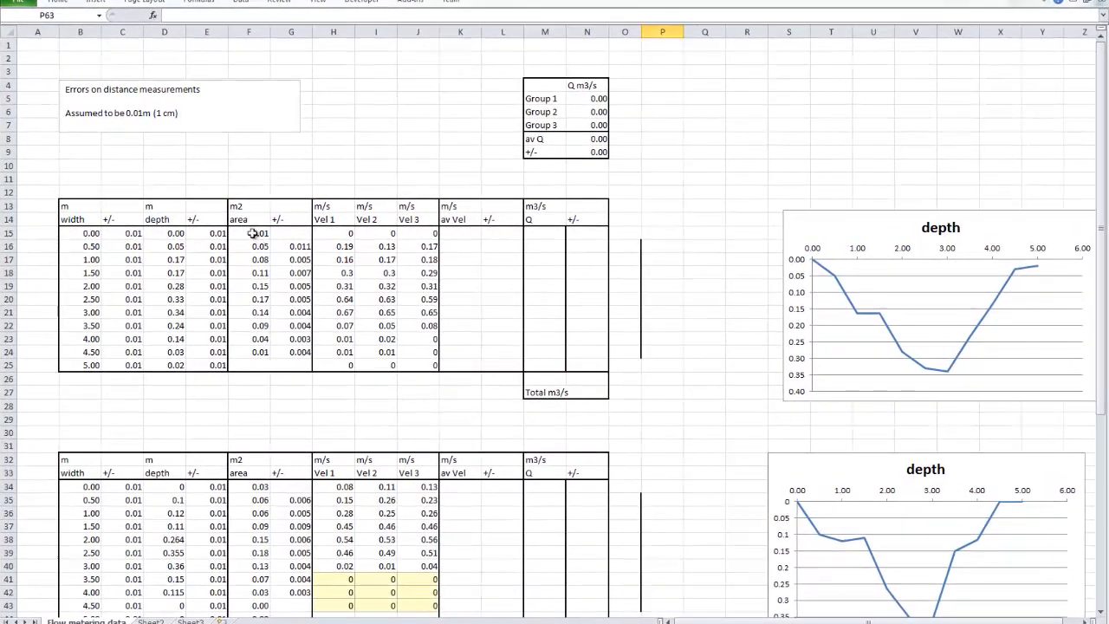
# Examine the trapezoid area formulas in F16 and F15 alongside the first depth chart
pyautogui.press('F2')
pyautogui.scroll(6, 253, 192)
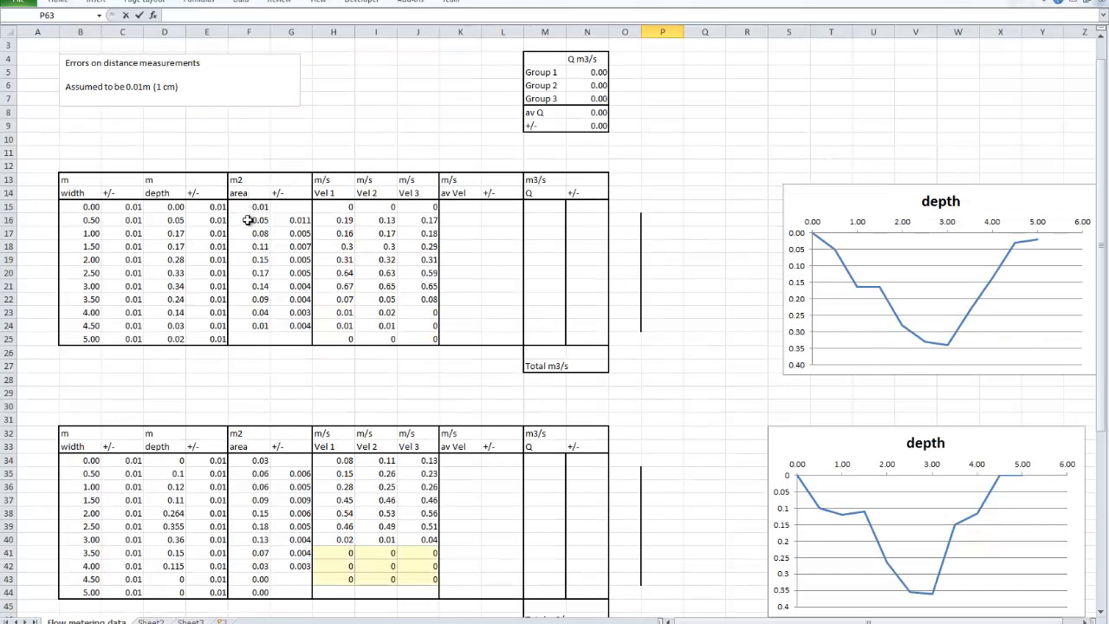
pyautogui.click(252, 221)
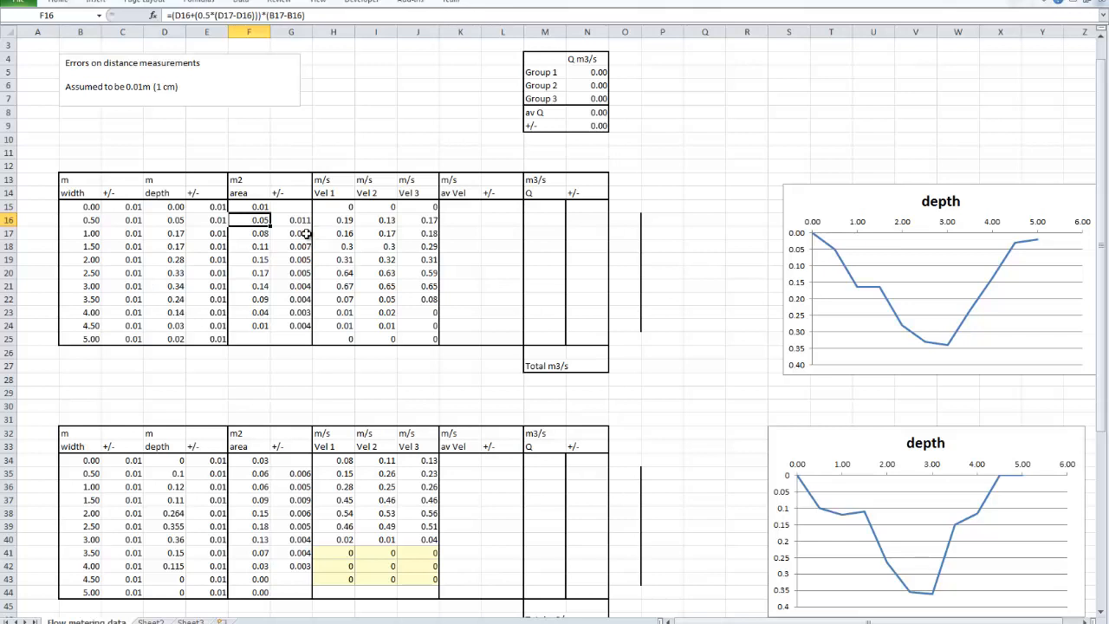
pyautogui.click(814, 195)
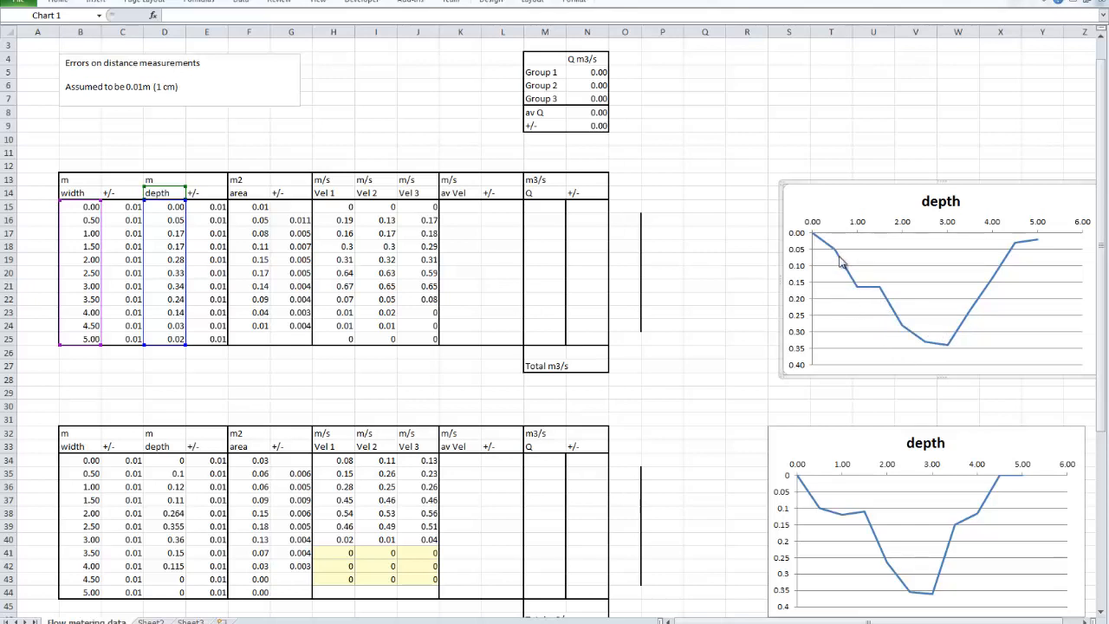
pyautogui.moveTo(836, 240)
pyautogui.click(260, 207)
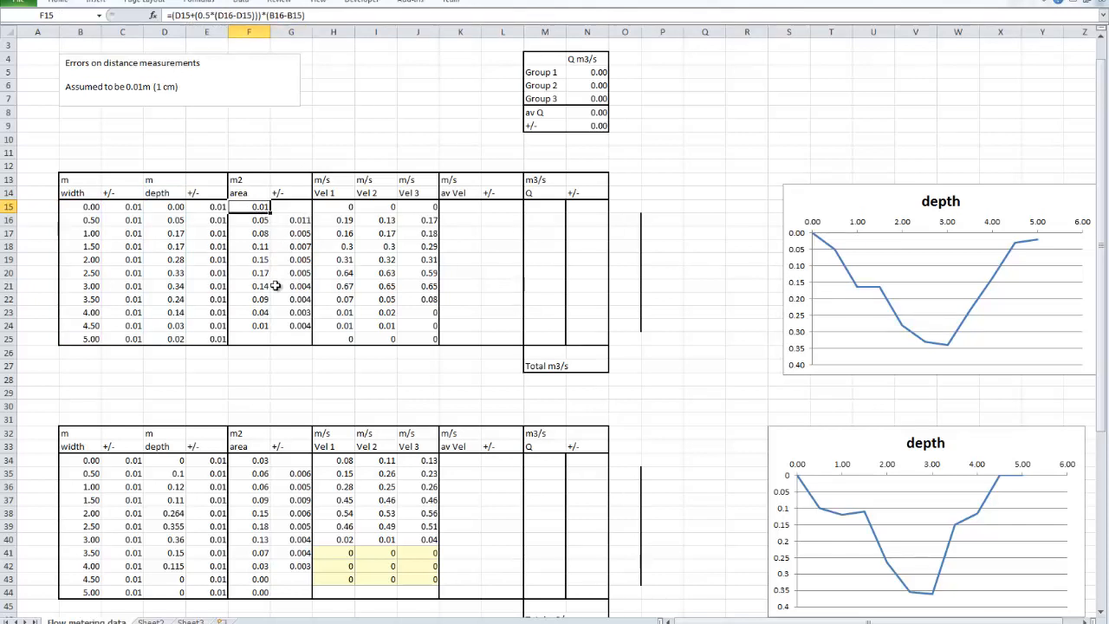
# Examine the area error formula in G16, tracing its width, depth and area cell references without changing it
pyautogui.click(297, 223)
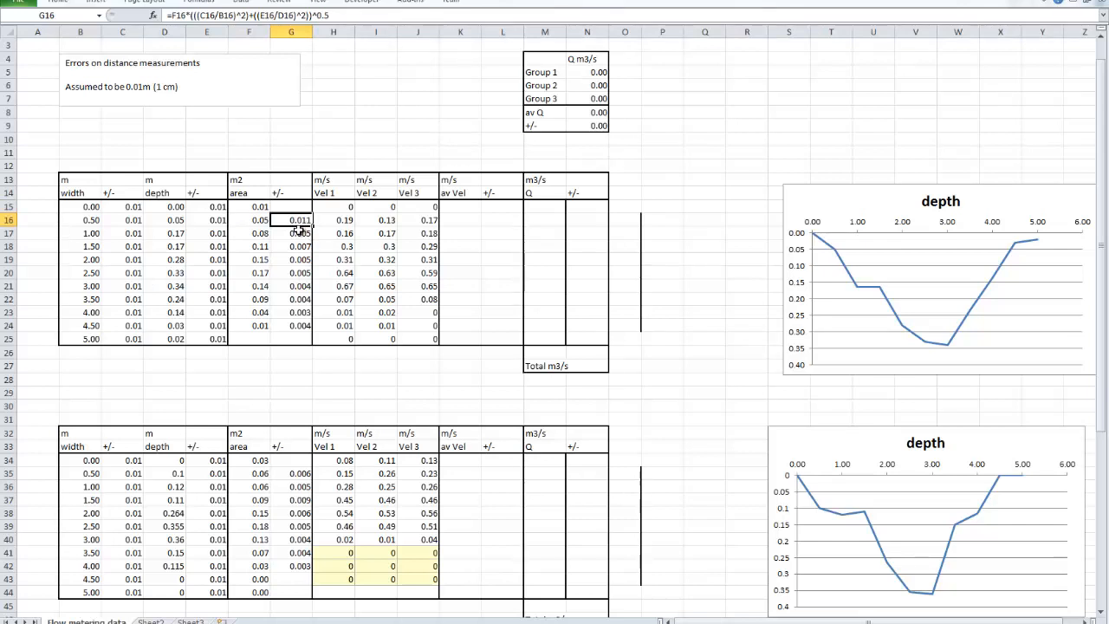
pyautogui.click(343, 15)
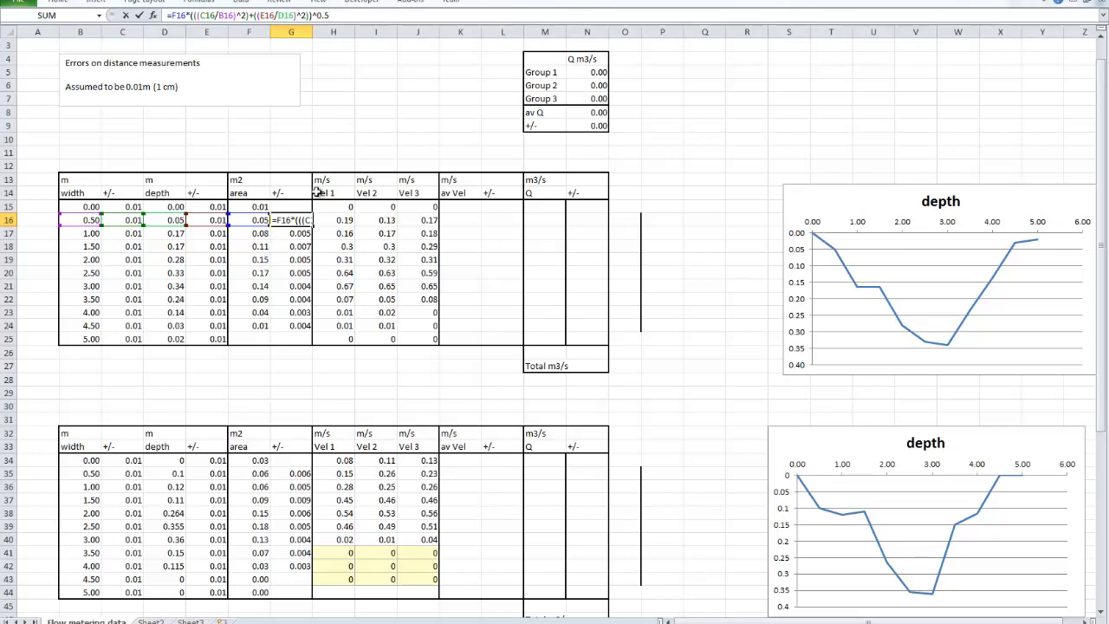
pyautogui.click(315, 129)
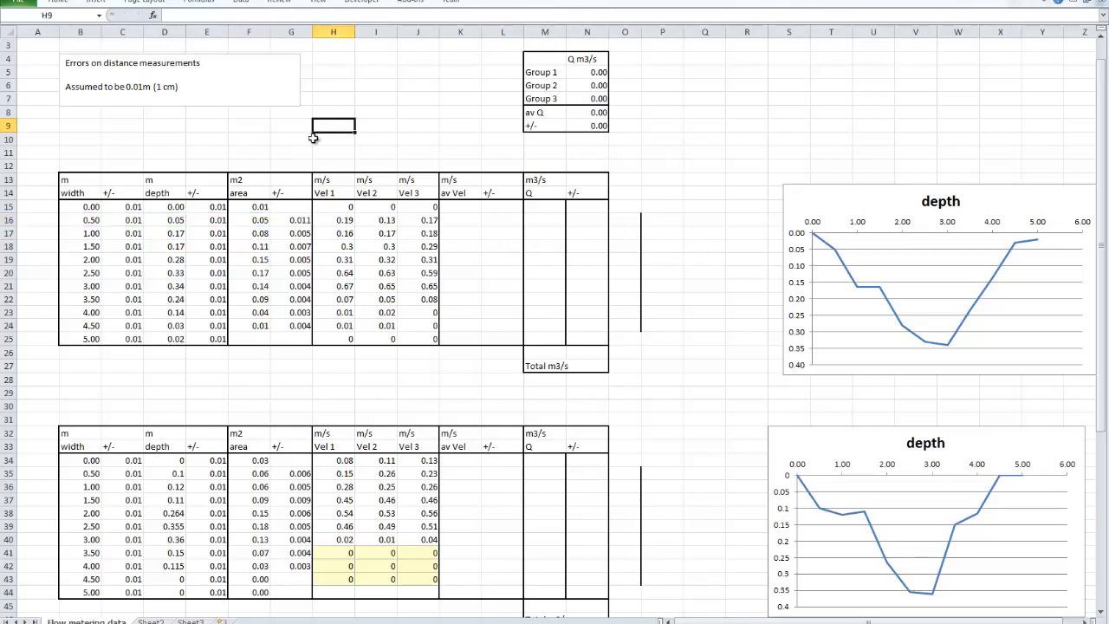
pyautogui.click(293, 221)
pyautogui.click(252, 222)
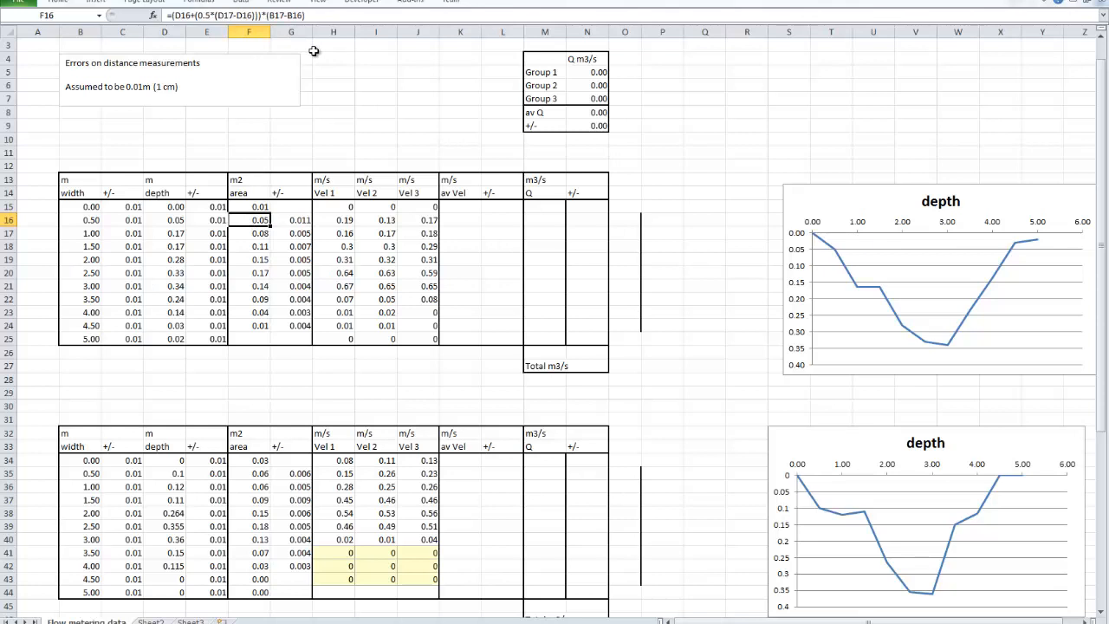
pyautogui.click(295, 221)
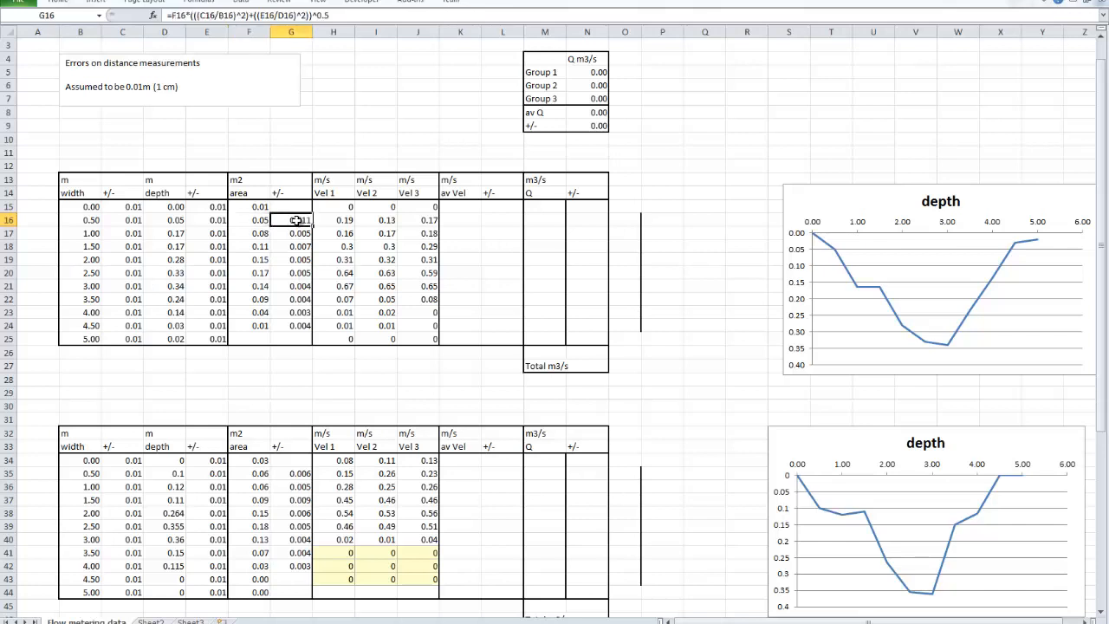
pyautogui.click(343, 13)
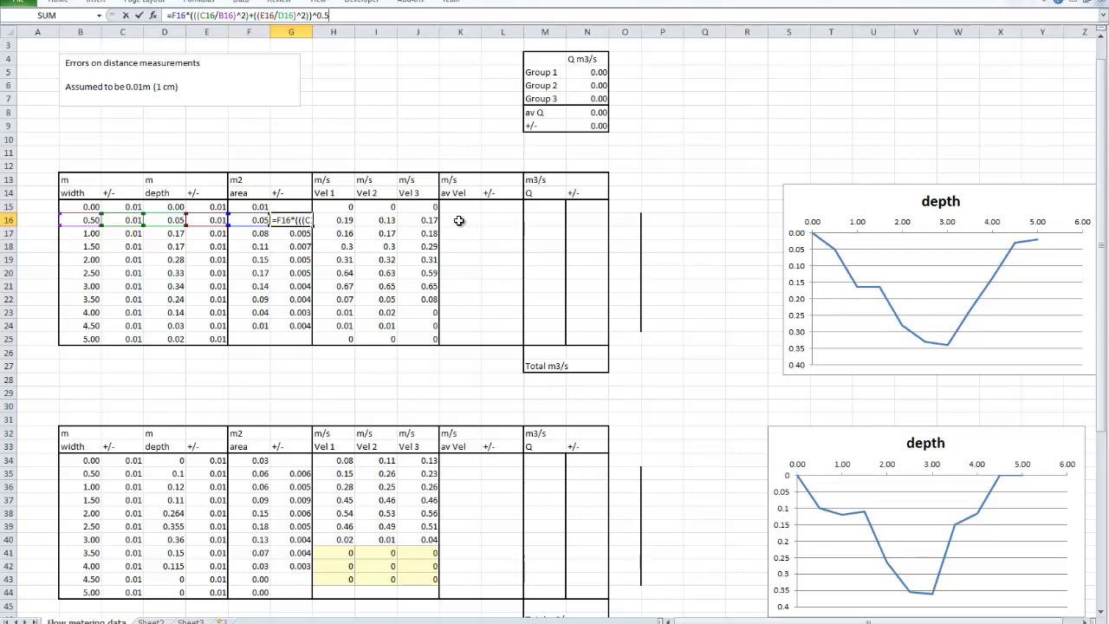
pyautogui.click(362, 144)
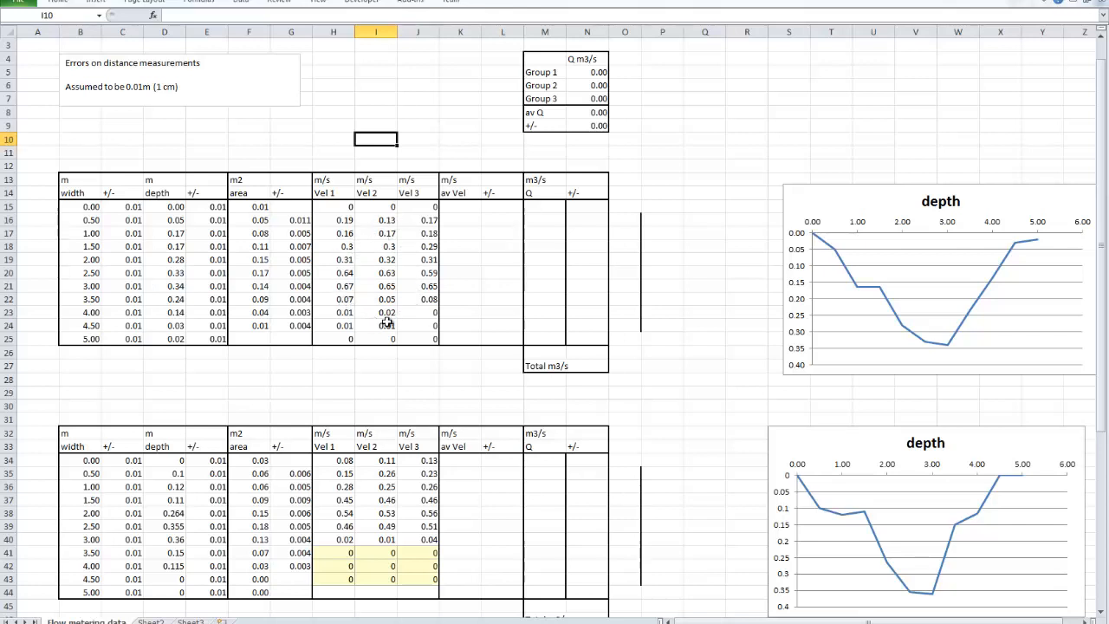
# Enter =AVERAGE(H15:J15) in K15 and fill it down the first table's average velocity column to row 25
pyautogui.click(456, 209)
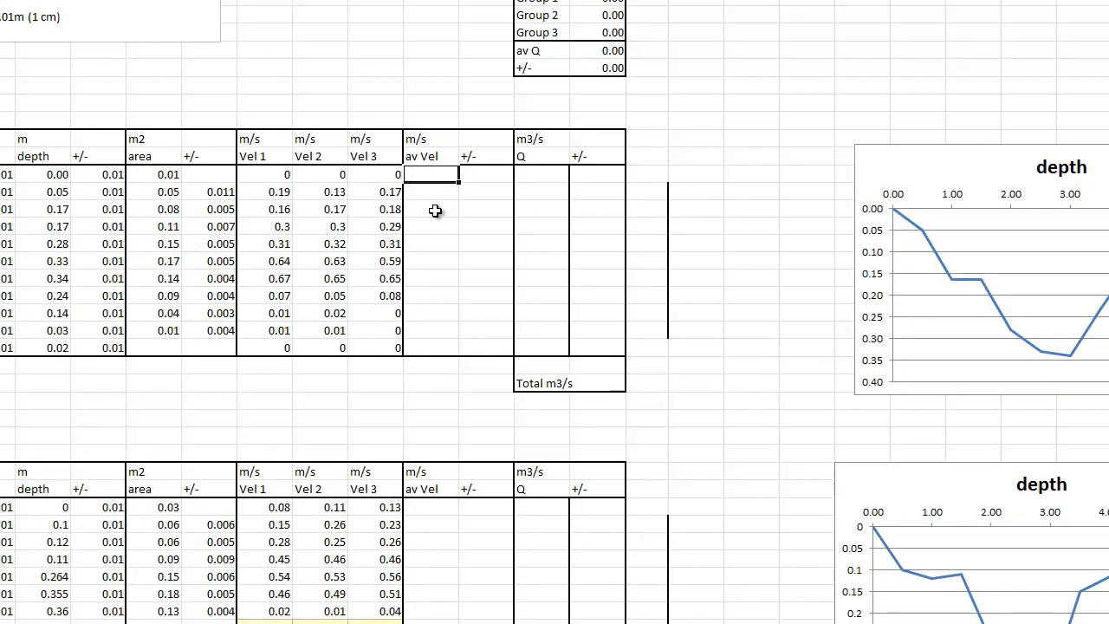
pyautogui.write('=av')
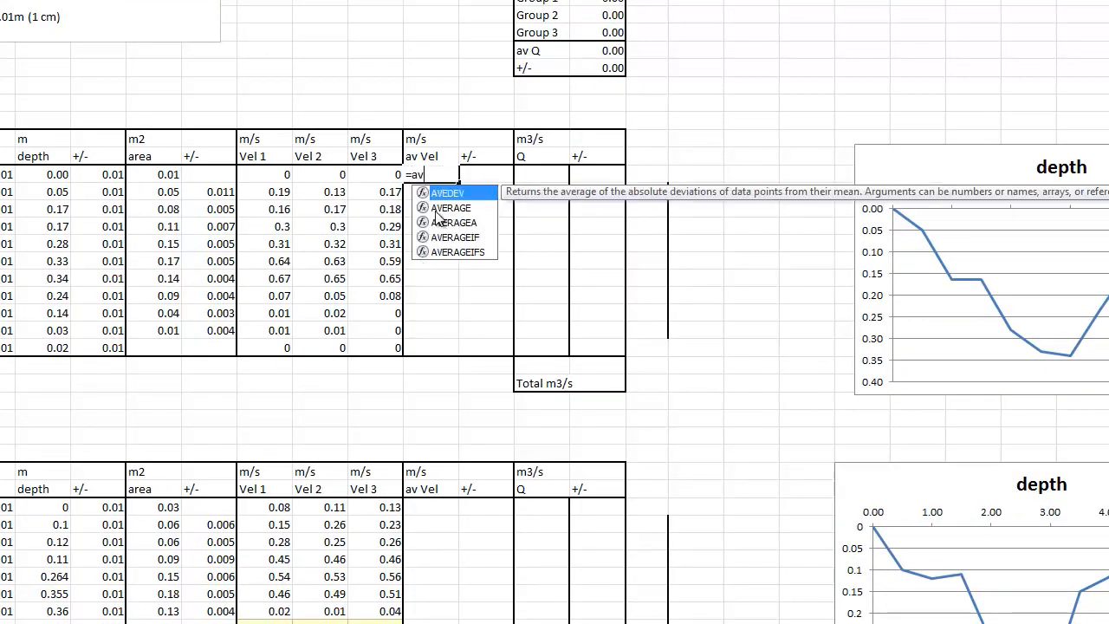
pyautogui.write('erage')
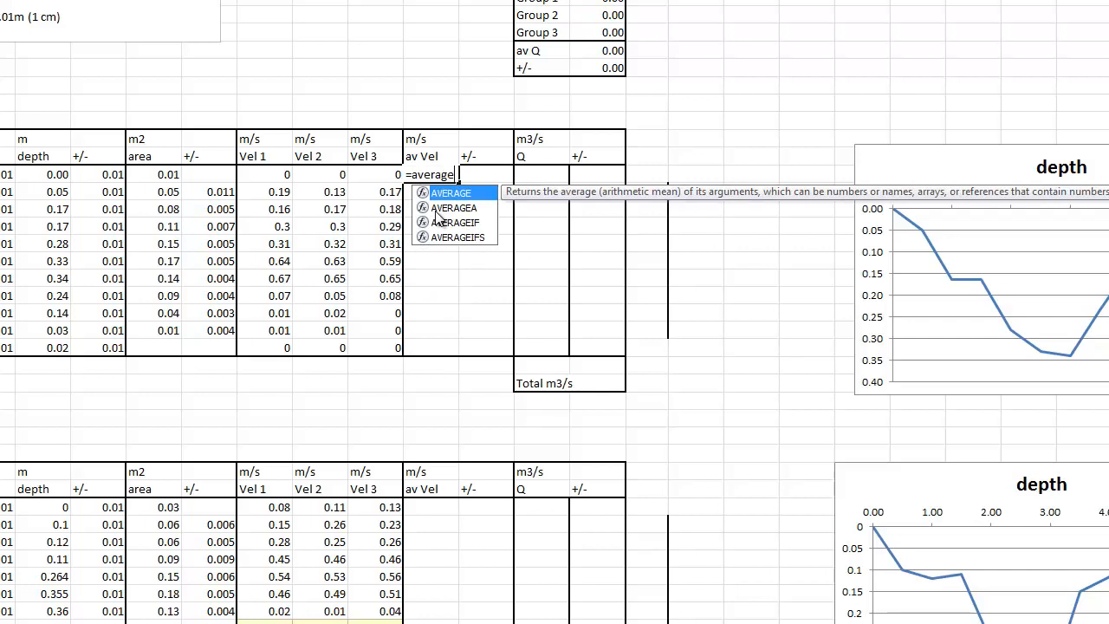
pyautogui.write('(')
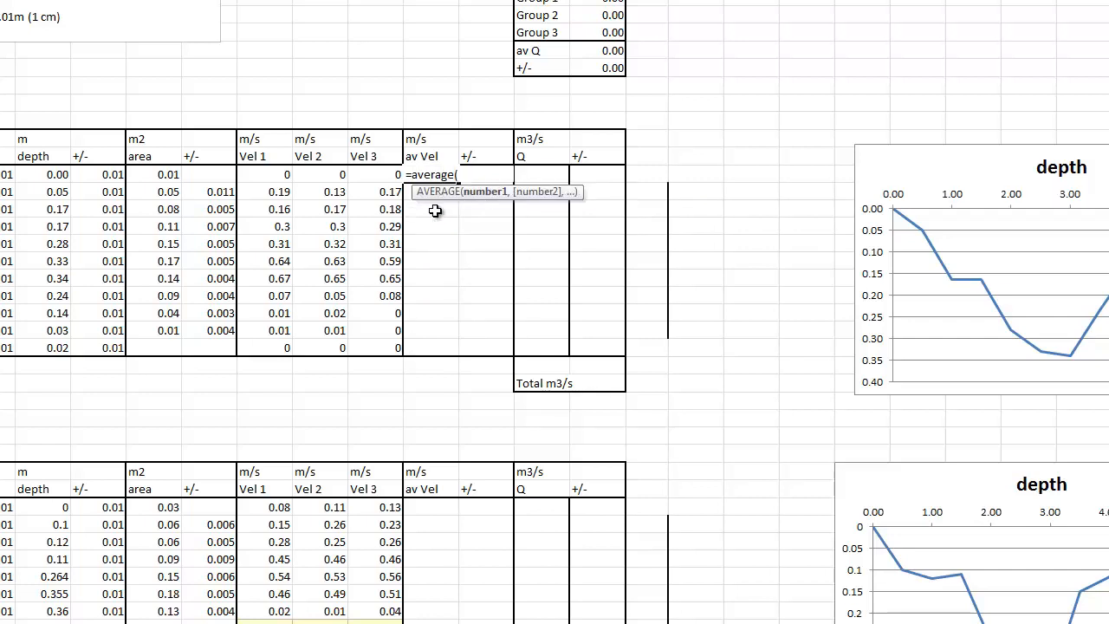
pyautogui.moveTo(283, 176); pyautogui.dragTo(391, 175)
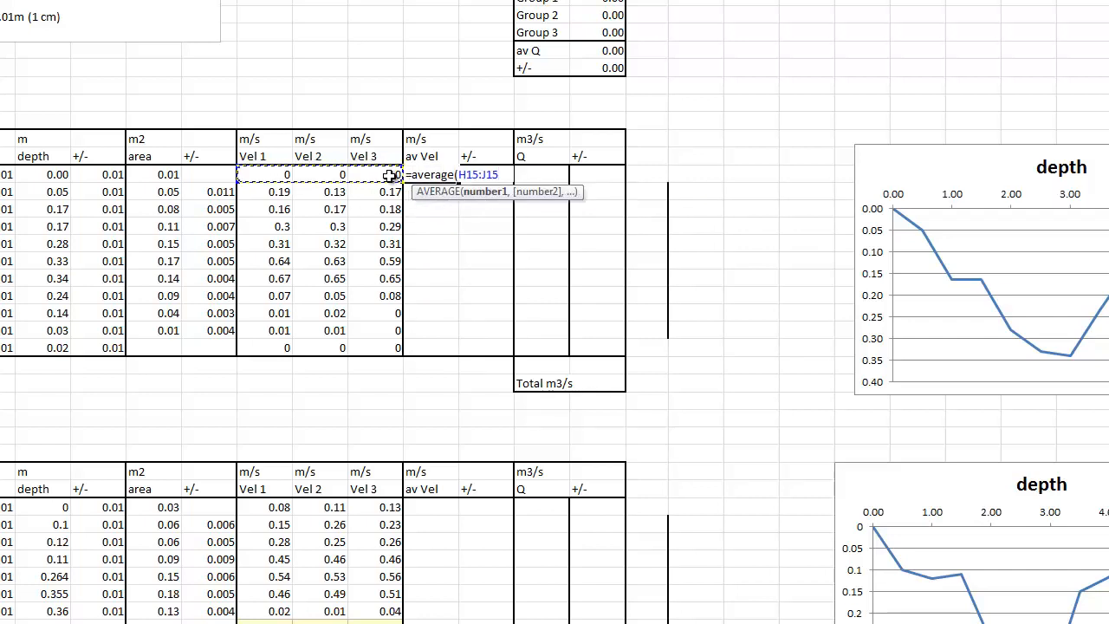
pyautogui.write(')')
pyautogui.press('Return')
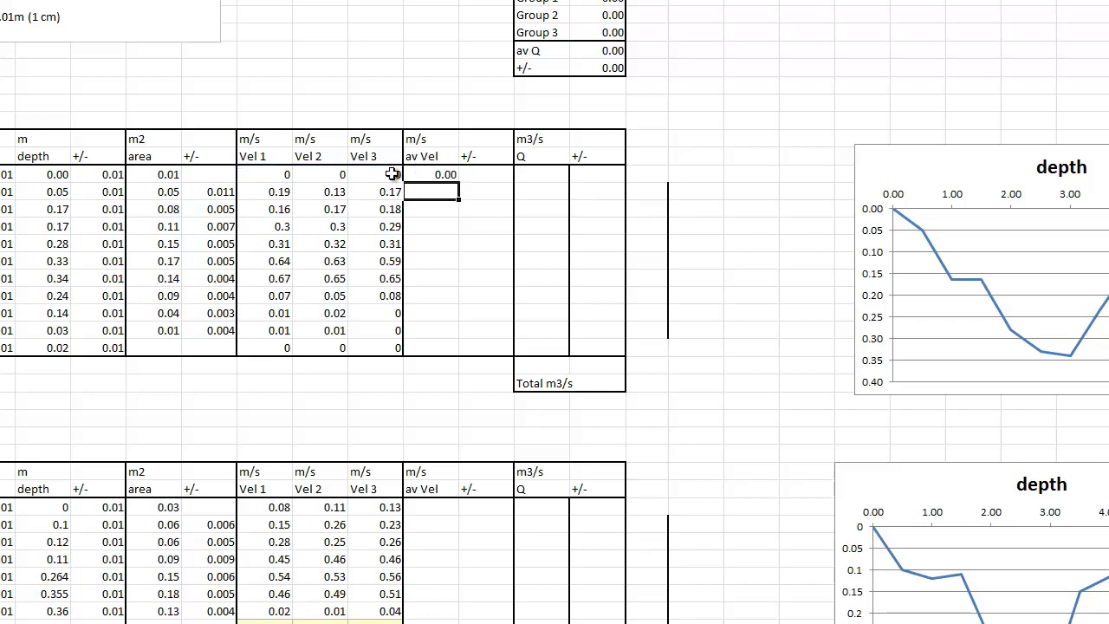
pyautogui.click(447, 175)
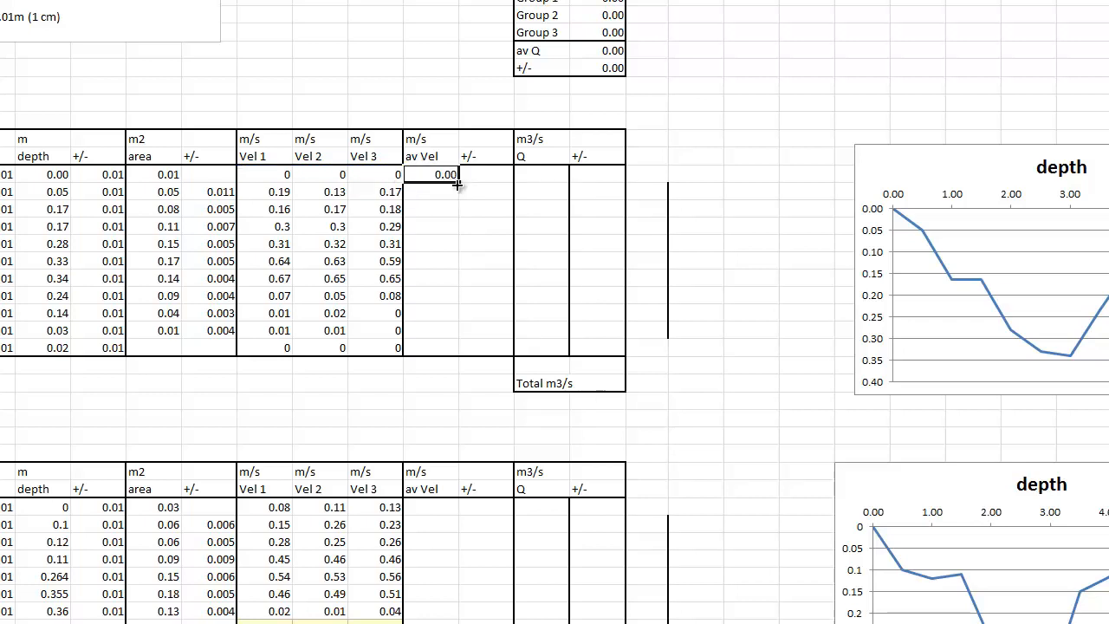
pyautogui.doubleClick(457, 184)
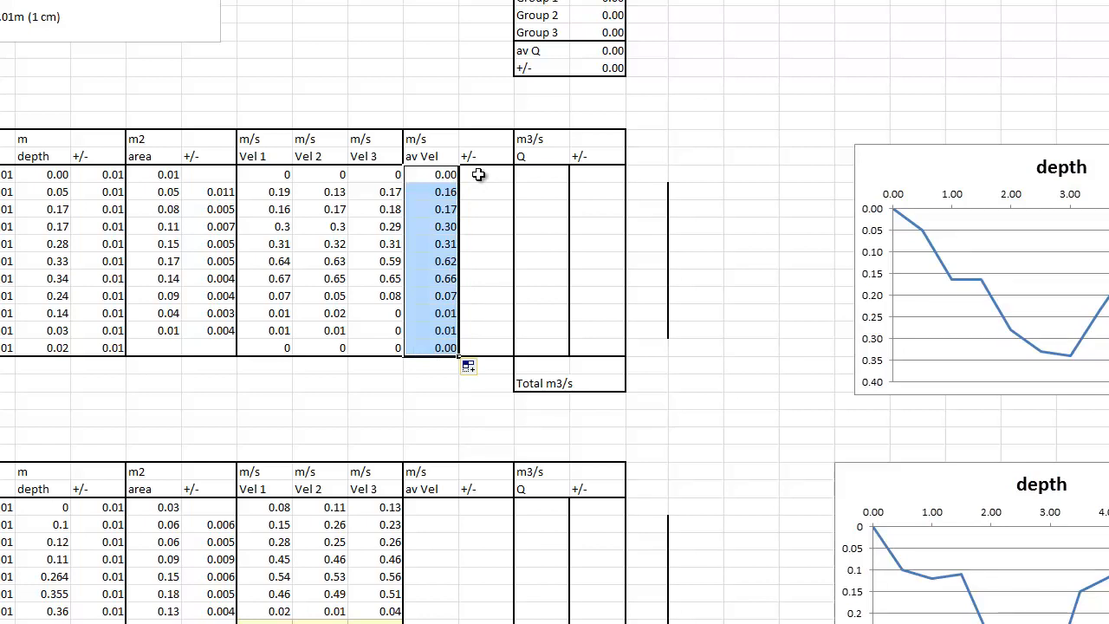
# Begin the average velocity error formula in L15 with the standard deviation of the three velocities, =STDEV(H15:J15)
pyautogui.click(479, 174)
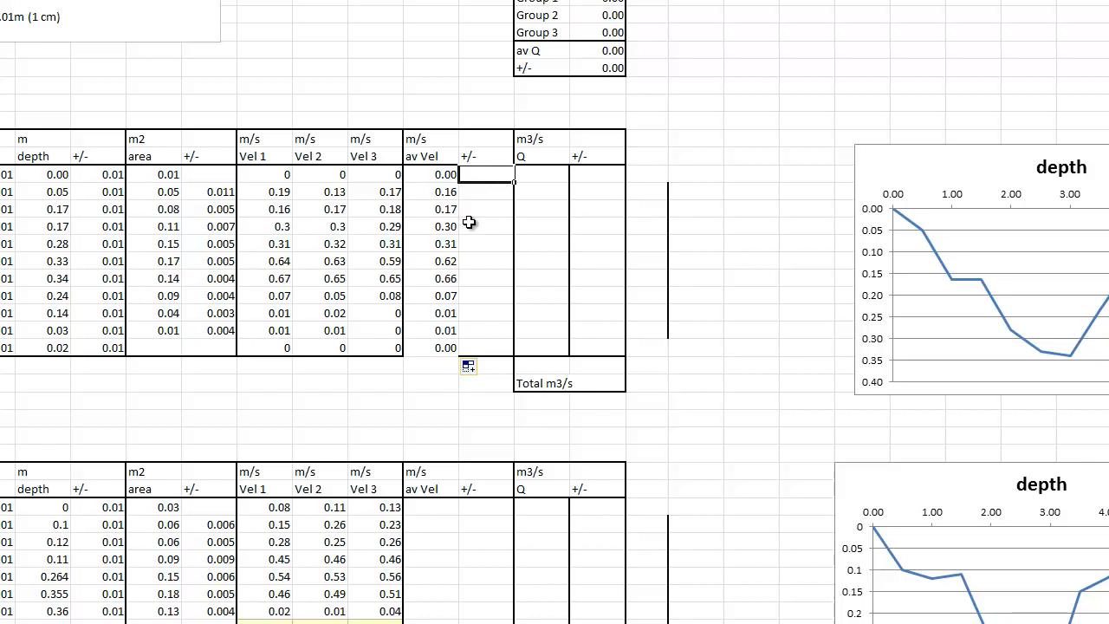
pyautogui.write('=stdev')
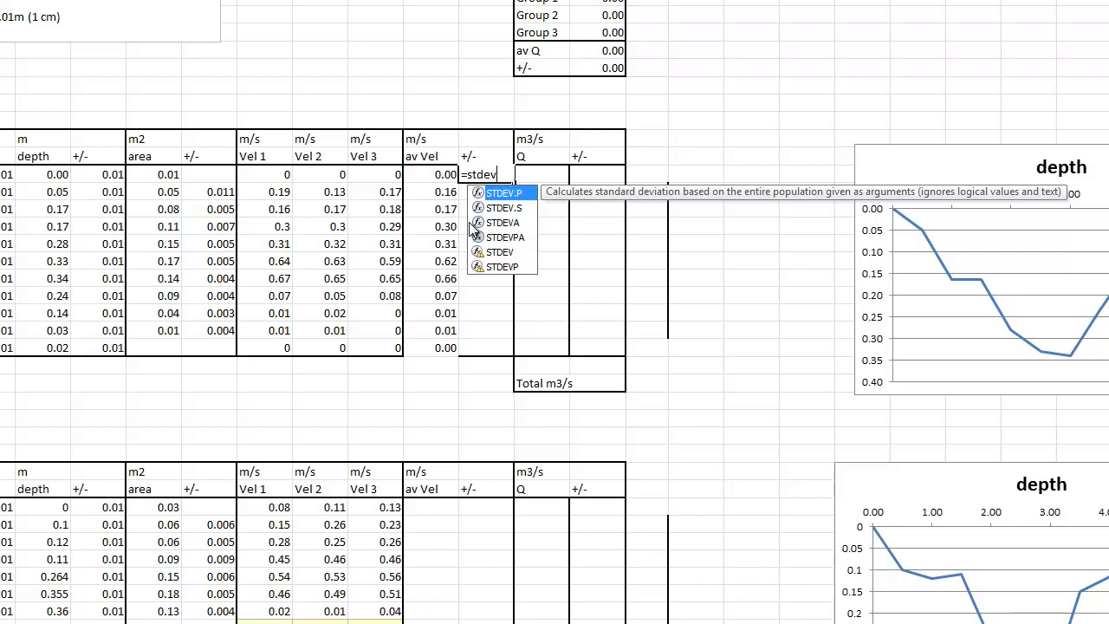
pyautogui.write('(')
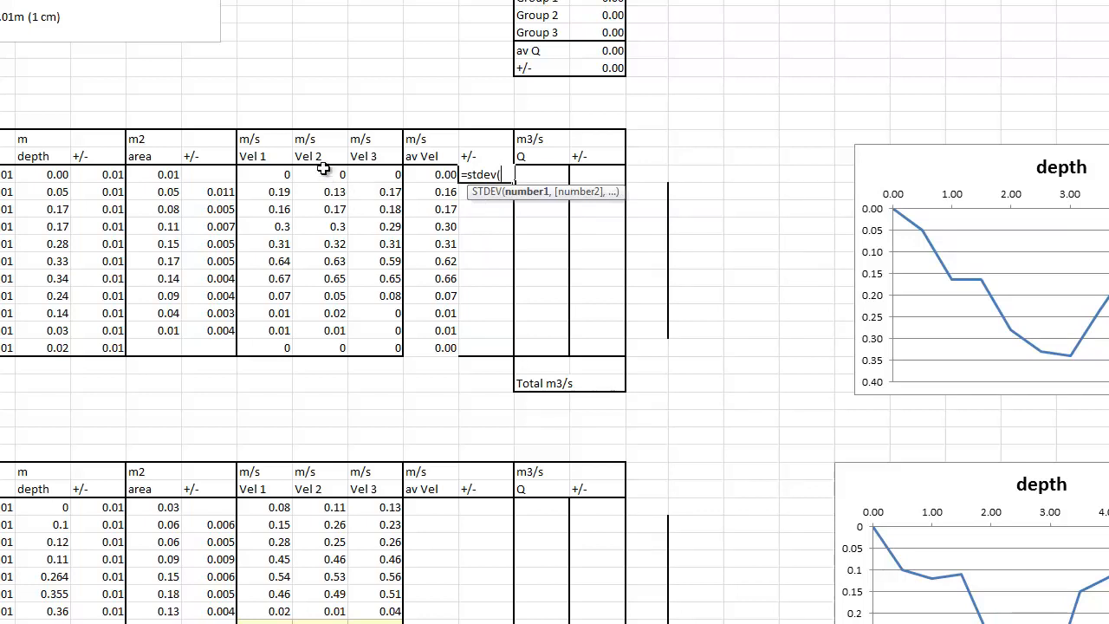
pyautogui.moveTo(278, 175); pyautogui.dragTo(366, 176)
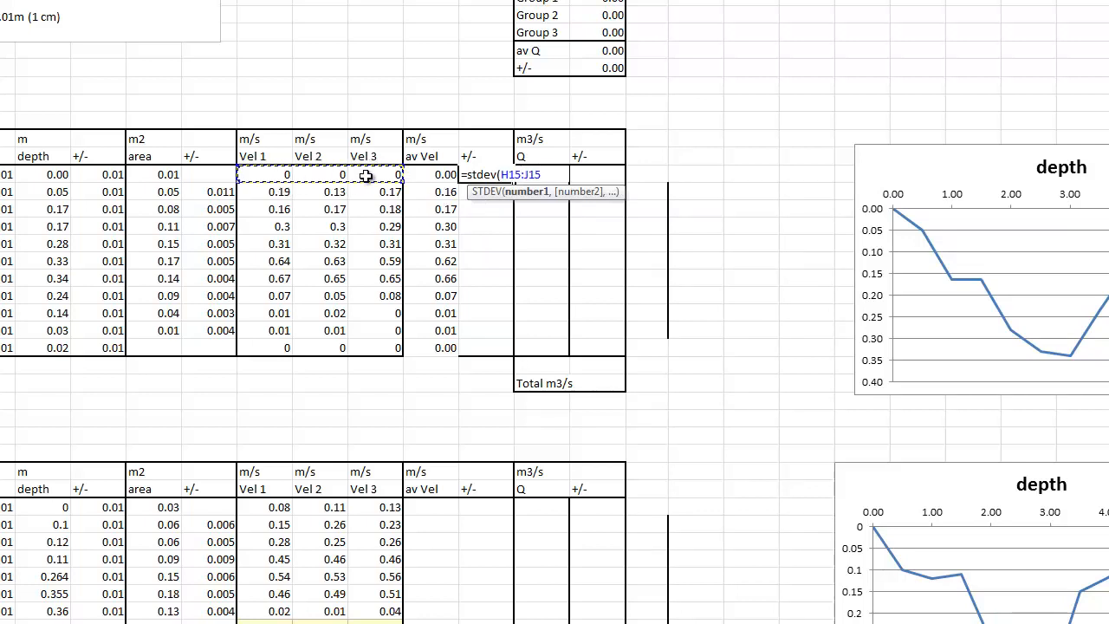
pyautogui.write(')*')
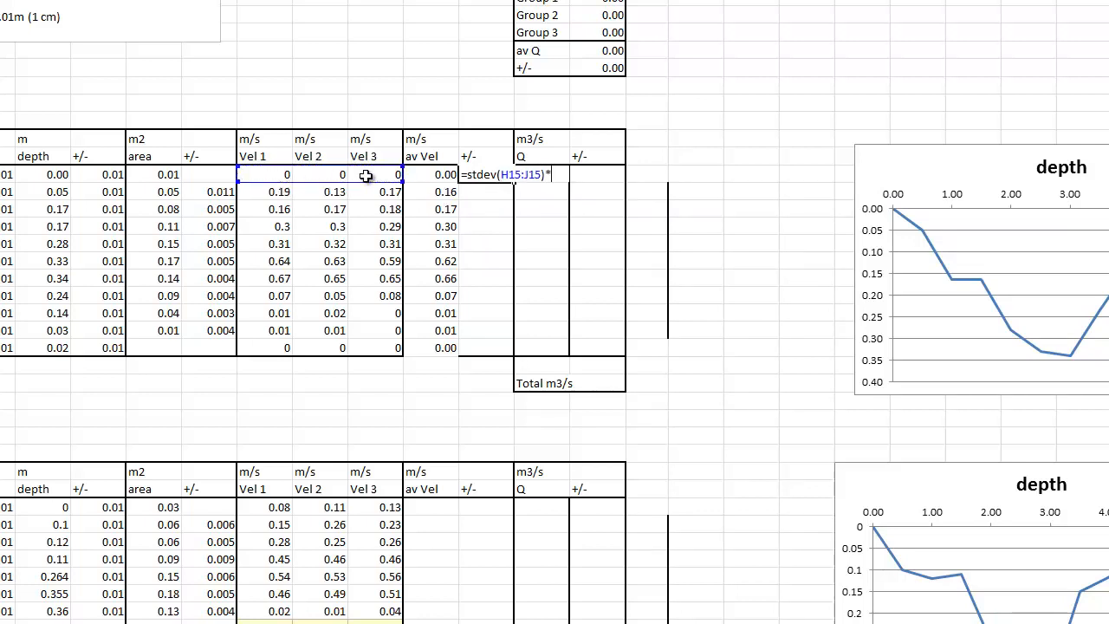
pyautogui.write('tinv')
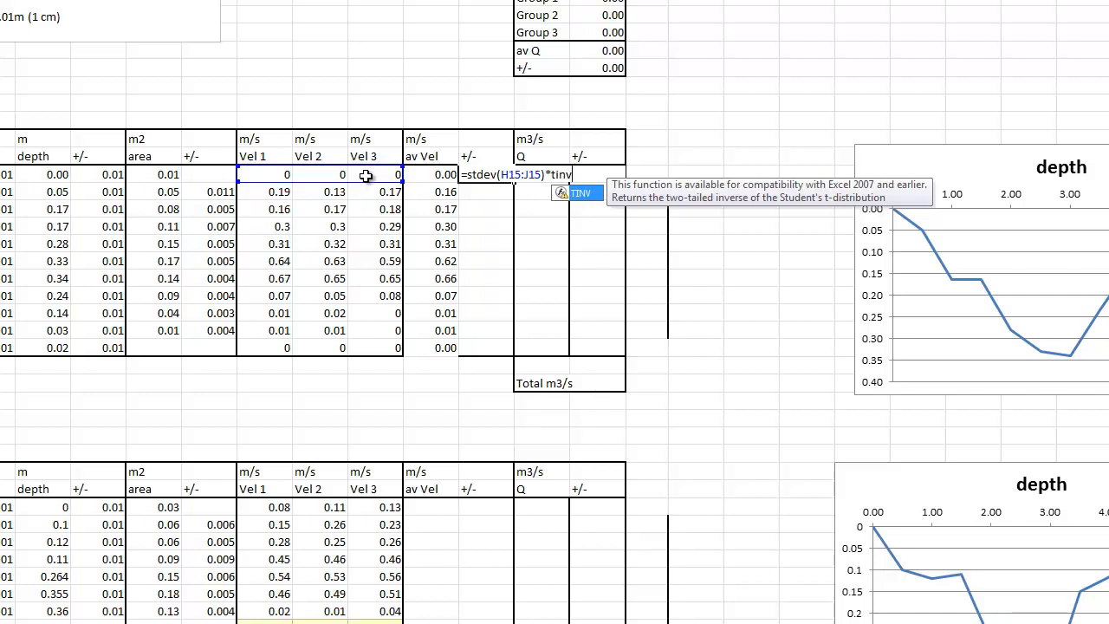
# Multiply the standard deviation in the L15 formula by TINV(0.05,2)
pyautogui.write('(')
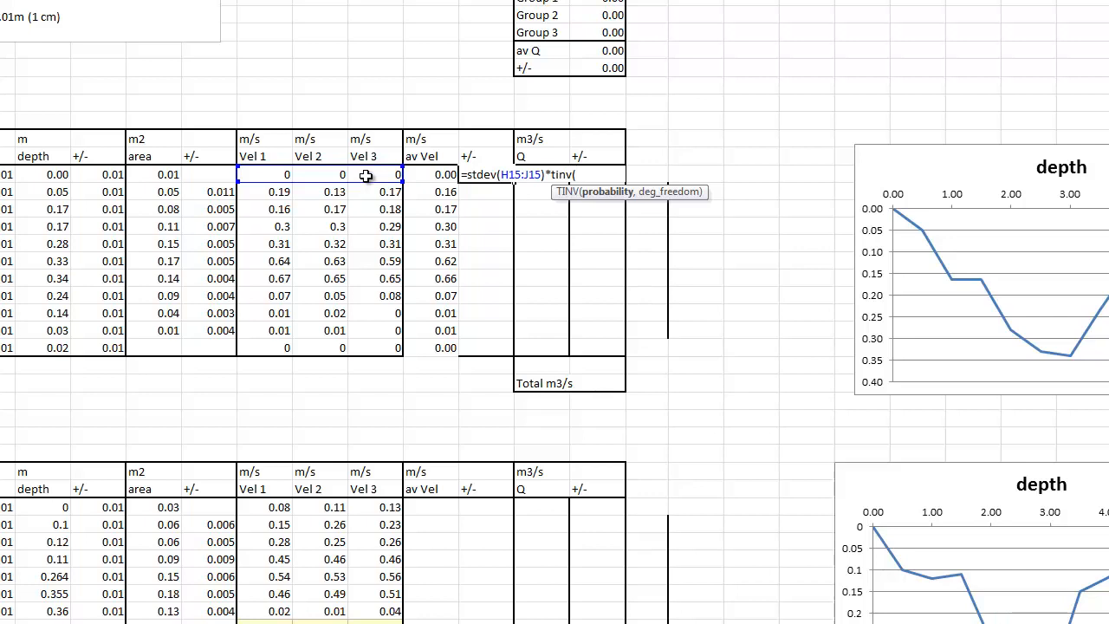
pyautogui.write('0.05,')
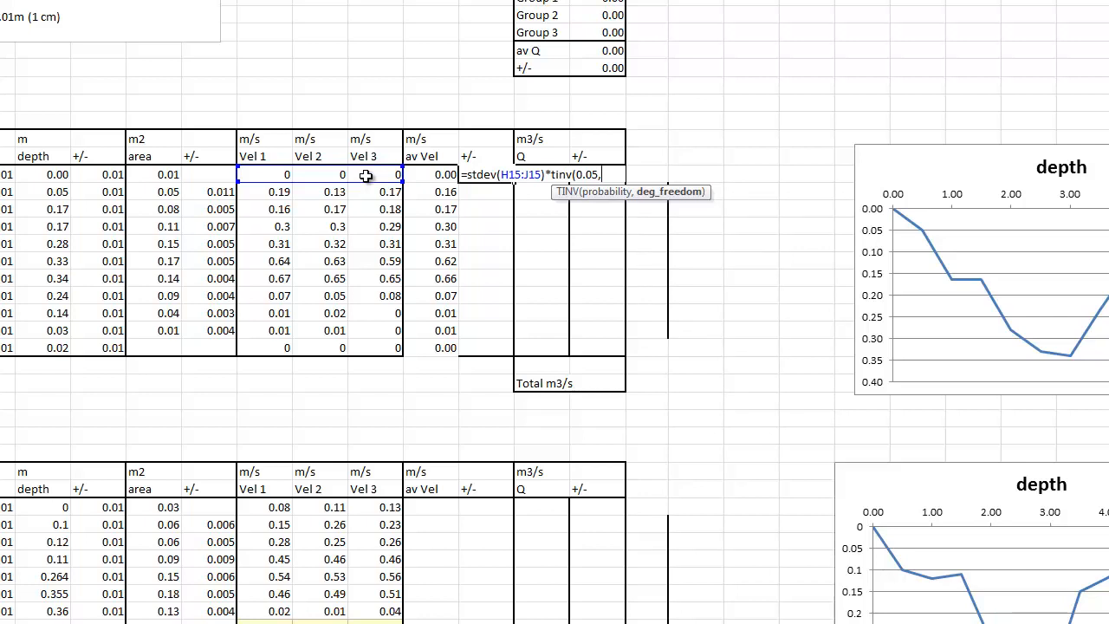
pyautogui.write('2')
pyautogui.write(')')
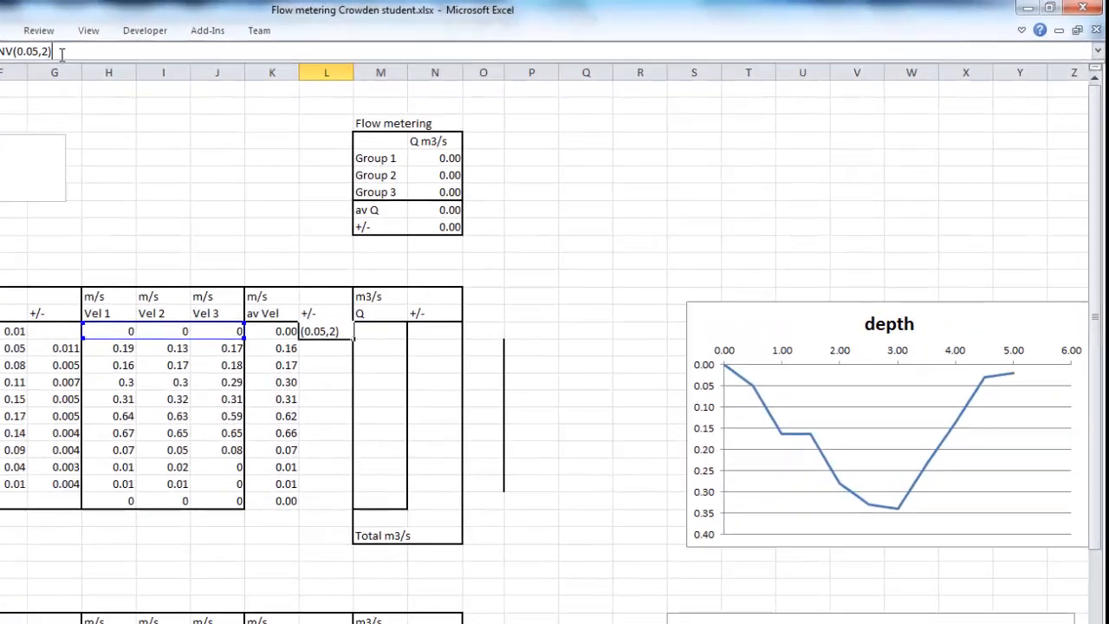
pyautogui.write('/')
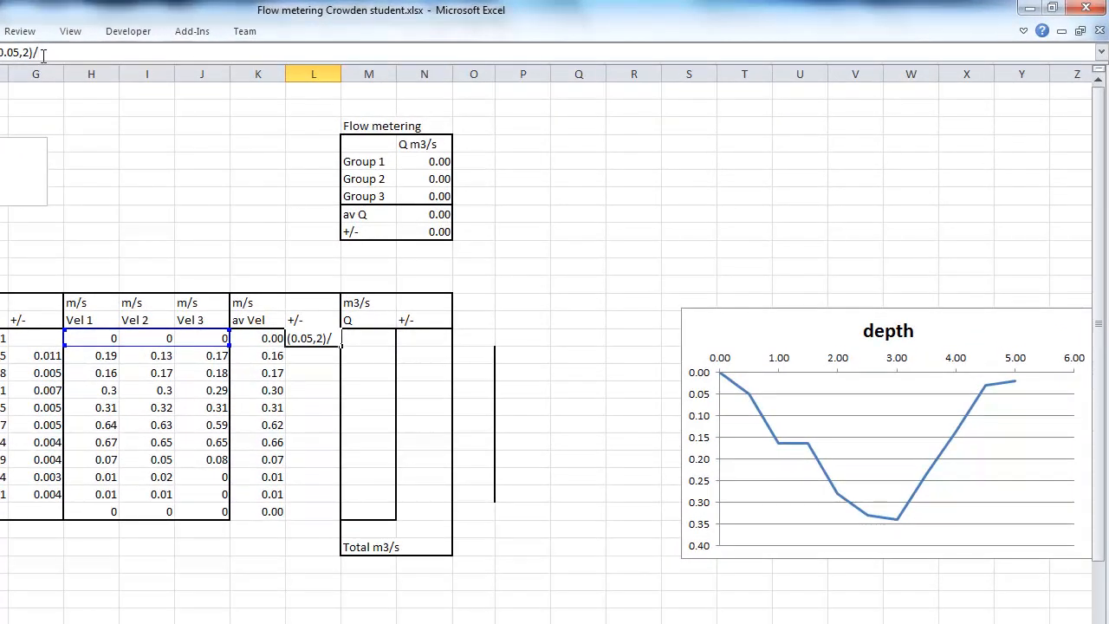
pyautogui.write('3^0.5')
# Finish the L15 formula by dividing by 3^0.5, and fill it down the velocity error column to row 25
pyautogui.hotkey('ctrl', 'Return')
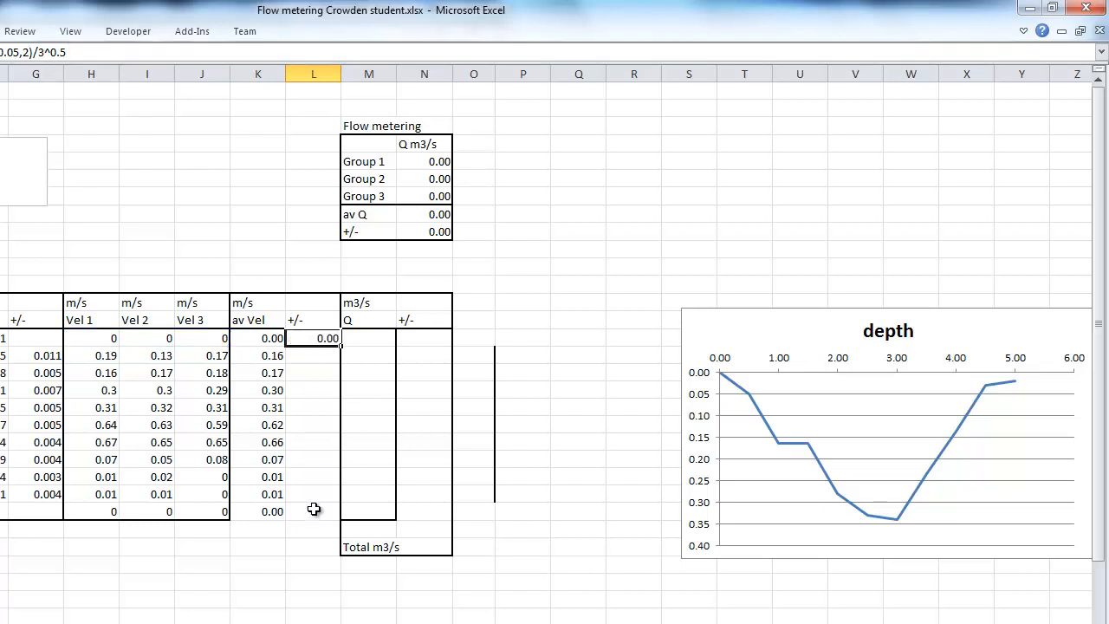
pyautogui.doubleClick(342, 346)
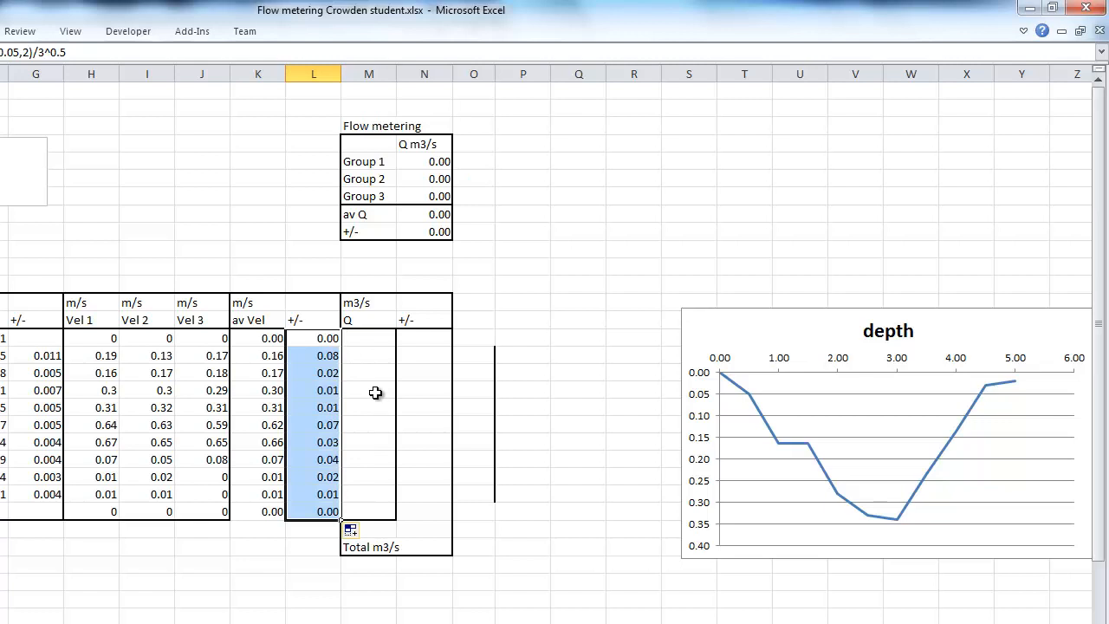
# Enter =F15*K15 in M15 to calculate the first row's discharge Q from area and average velocity
pyautogui.click(368, 338)
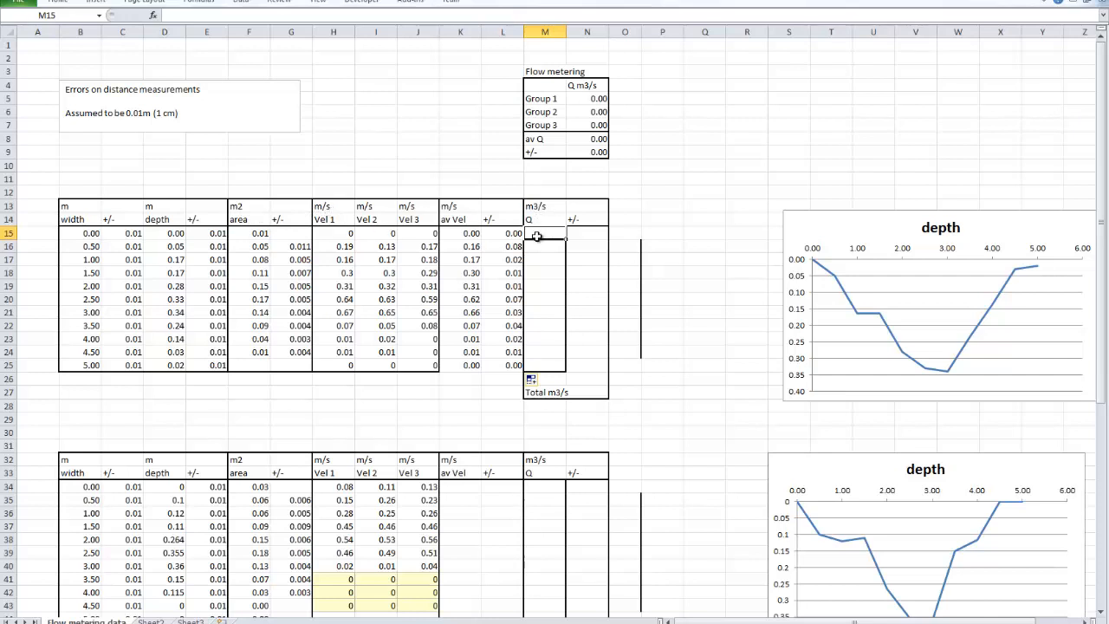
pyautogui.write('=')
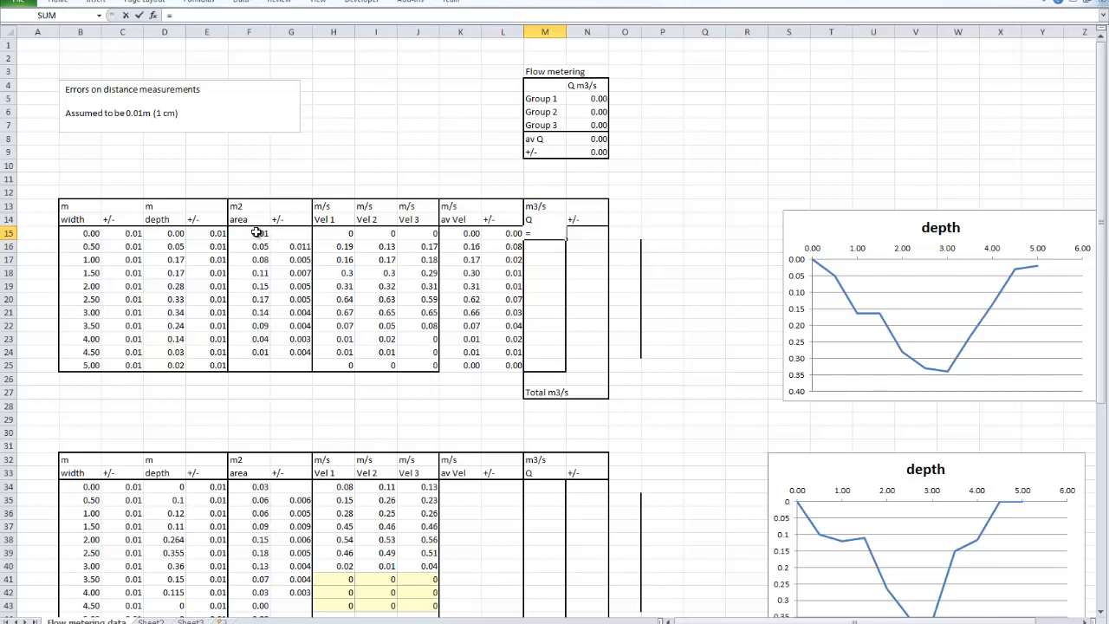
pyautogui.click(260, 234)
pyautogui.write('*')
pyautogui.click(461, 234)
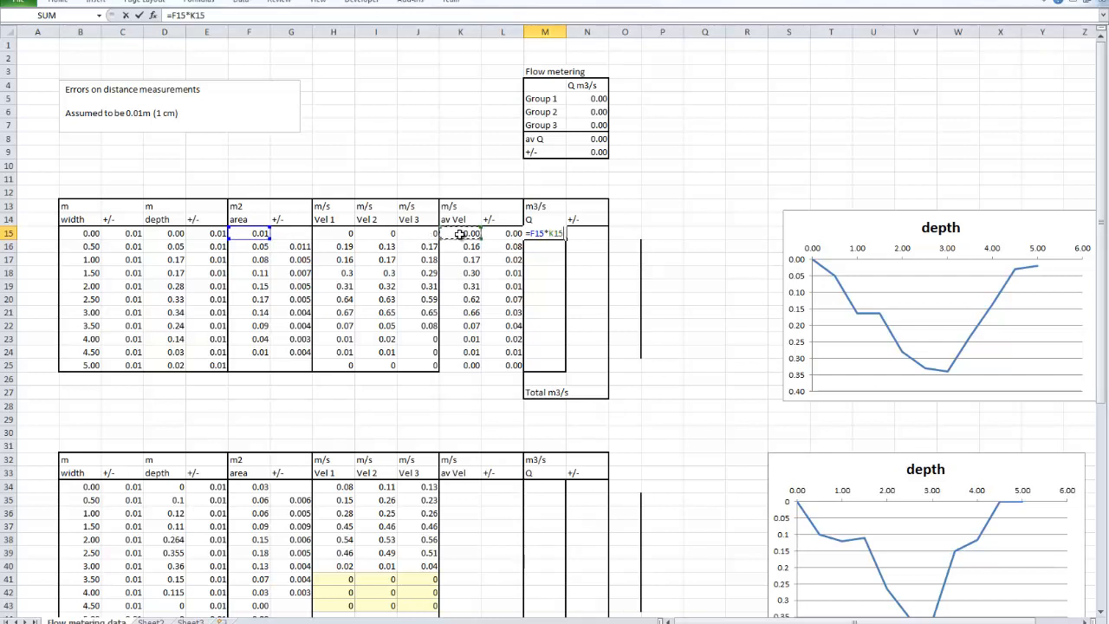
pyautogui.press('Return')
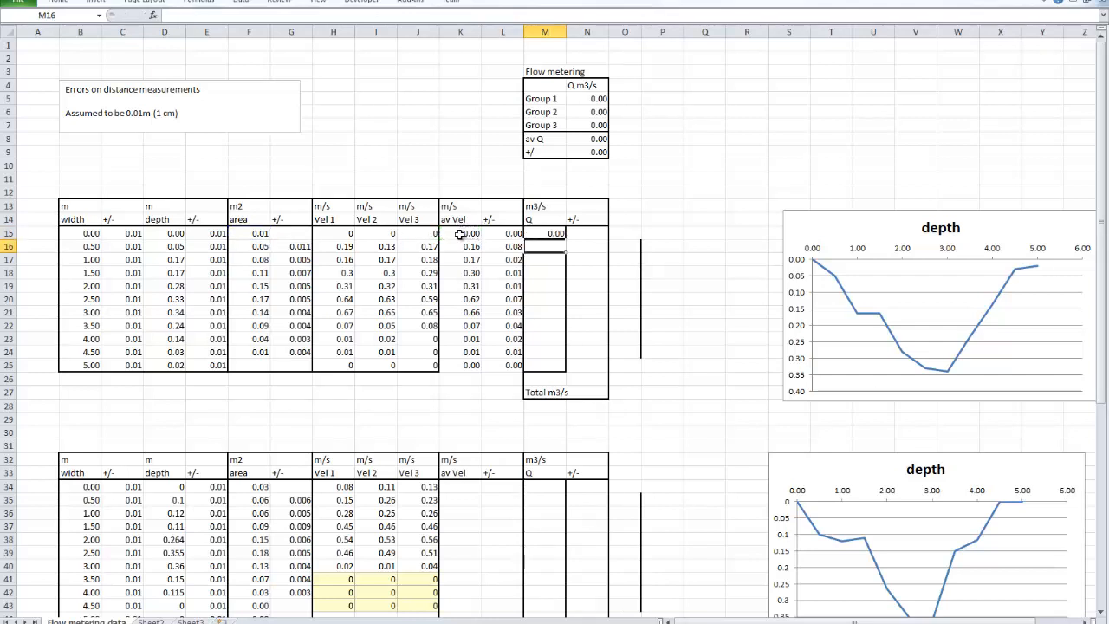
# Fill the M15 discharge formula down to row 25 and total the column in M26 with =SUM(M15:M25)
pyautogui.click(548, 234)
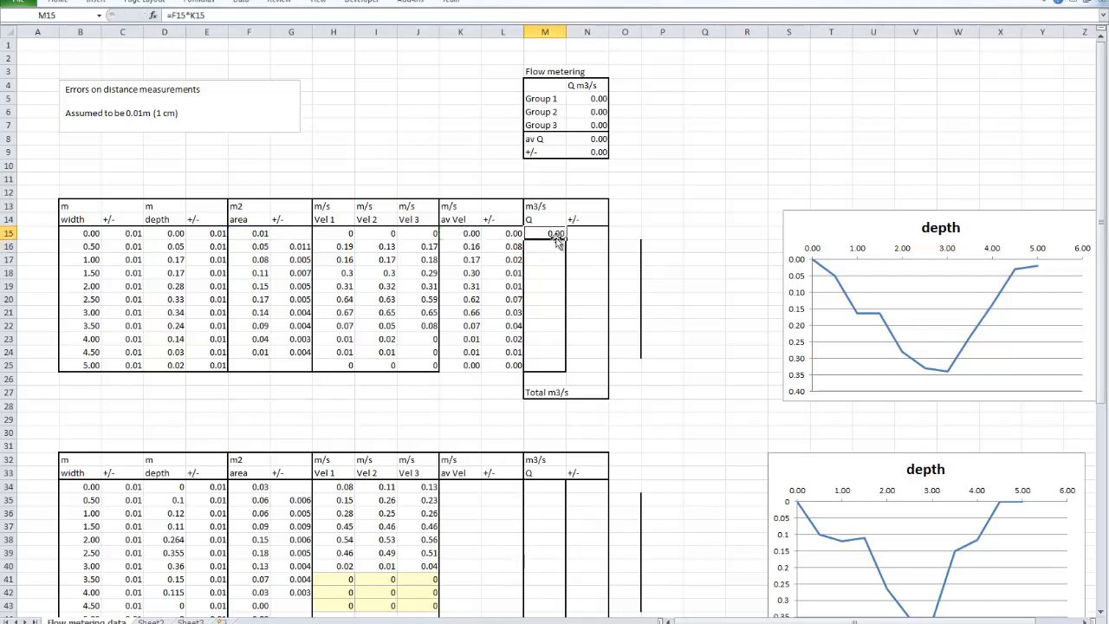
pyautogui.doubleClick(566, 240)
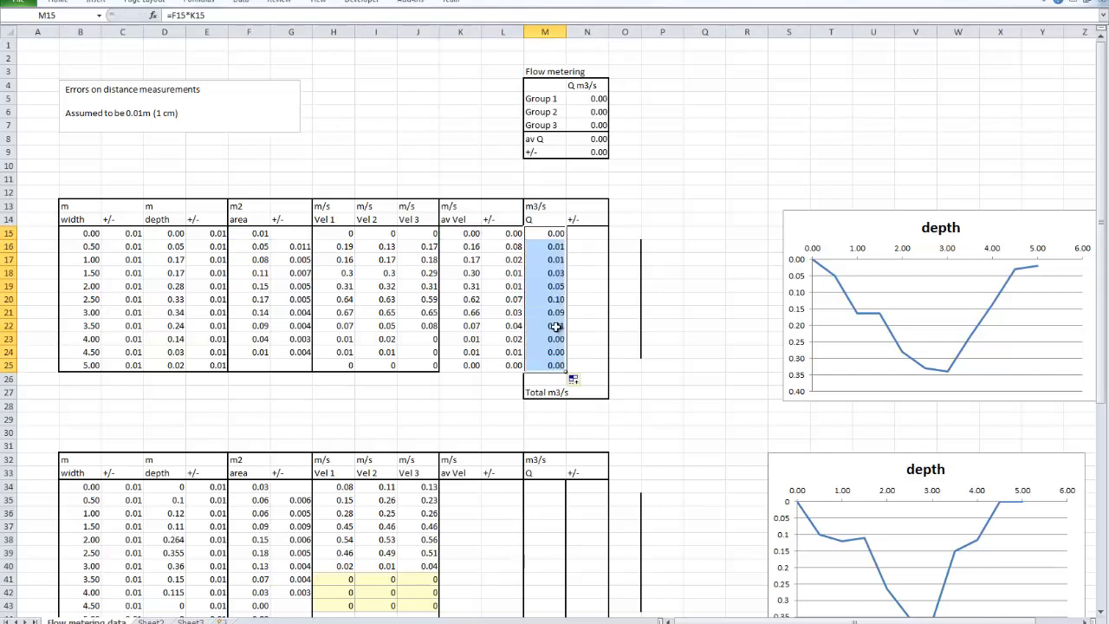
pyautogui.click(537, 379)
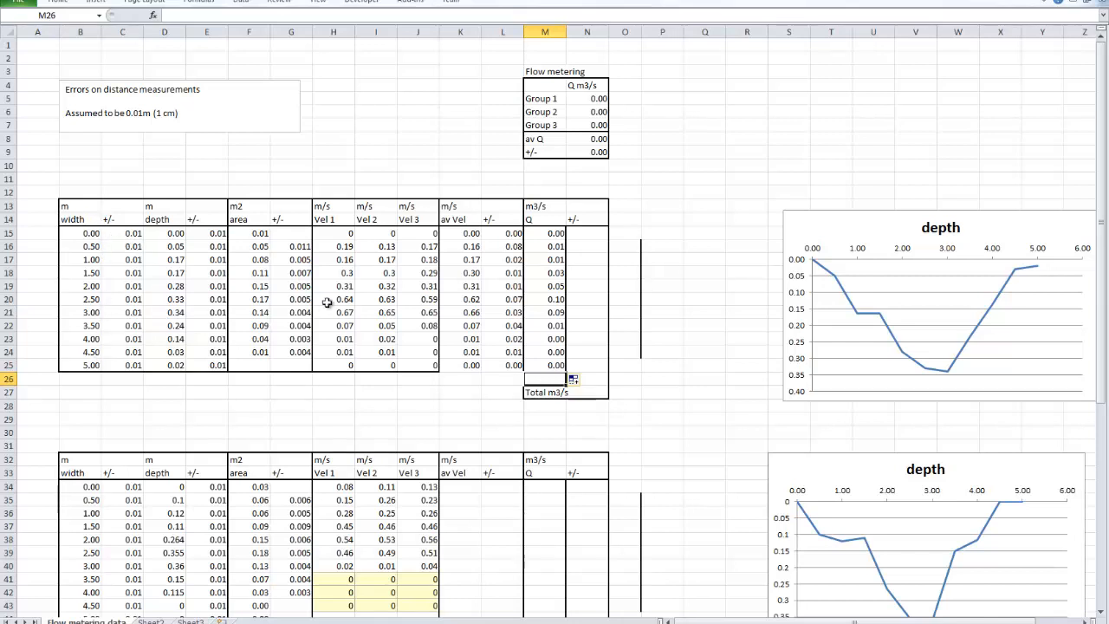
pyautogui.write('=sum(')
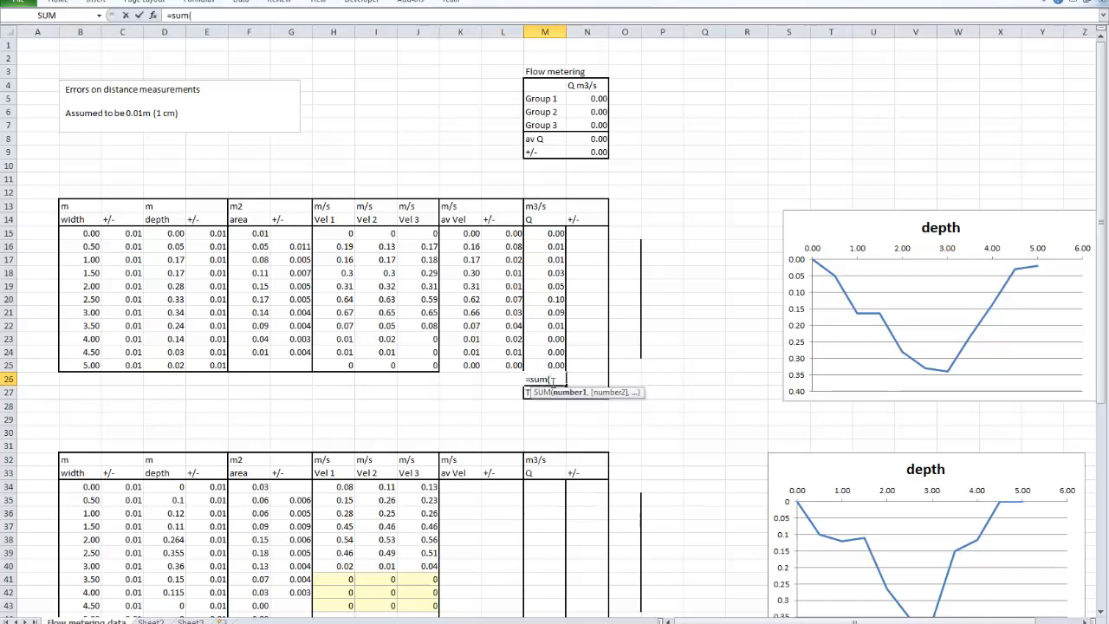
pyautogui.moveTo(546, 234); pyautogui.dragTo(545, 363)
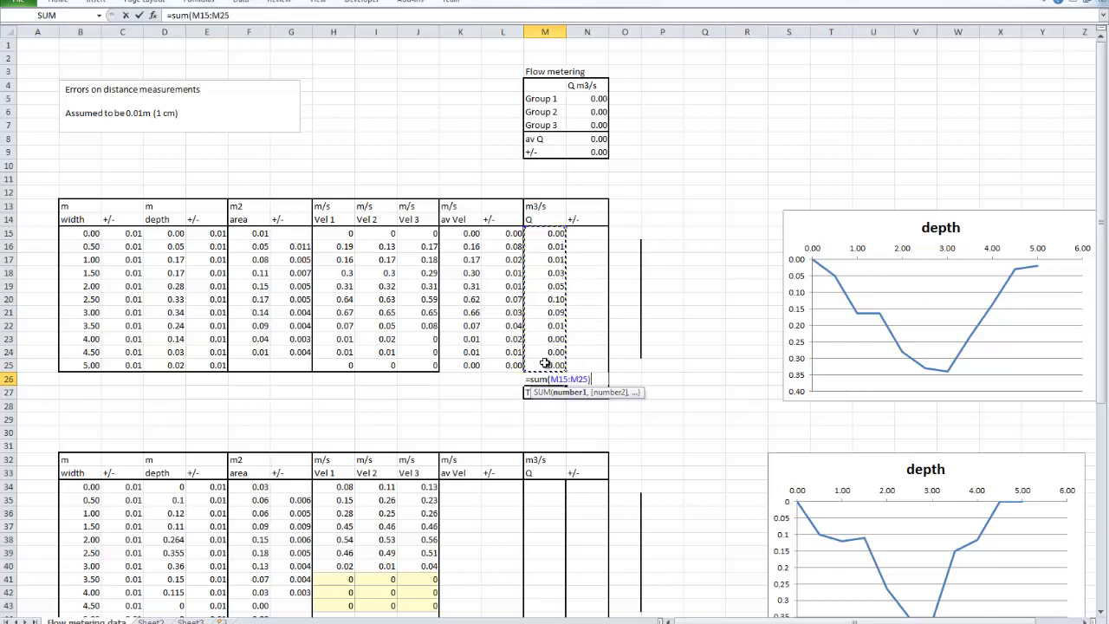
pyautogui.press('Return')
pyautogui.write('Total m3/s')
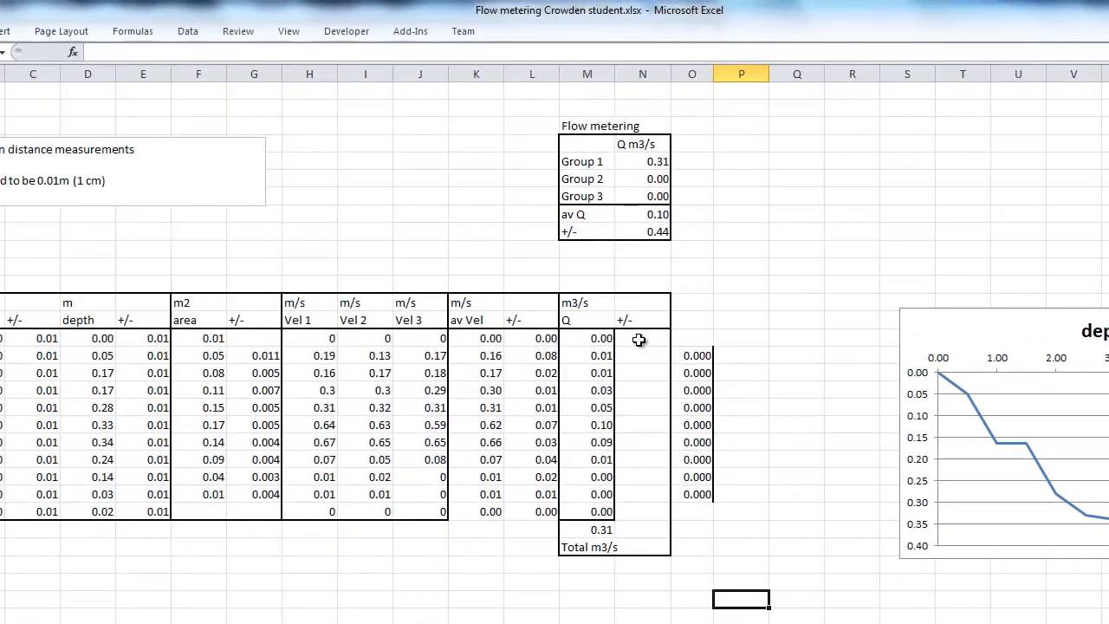
# Begin the discharge error formula in N15 with the squared relative area error, =((G15/F15)^2)
pyautogui.click(639, 339)
pyautogui.write('=')
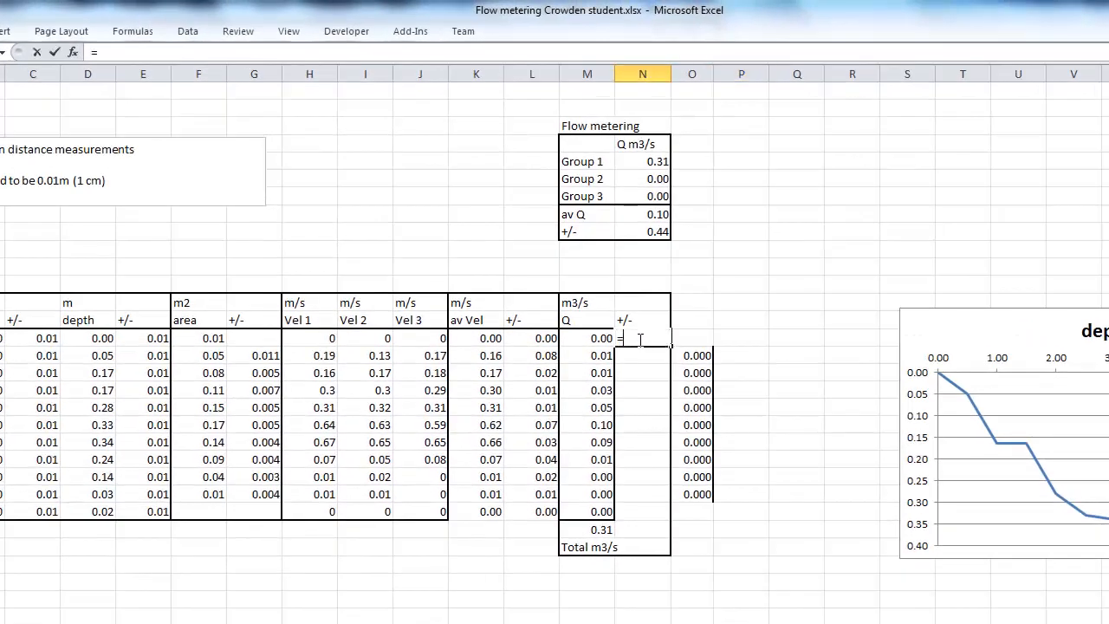
pyautogui.write('((')
pyautogui.click(252, 340)
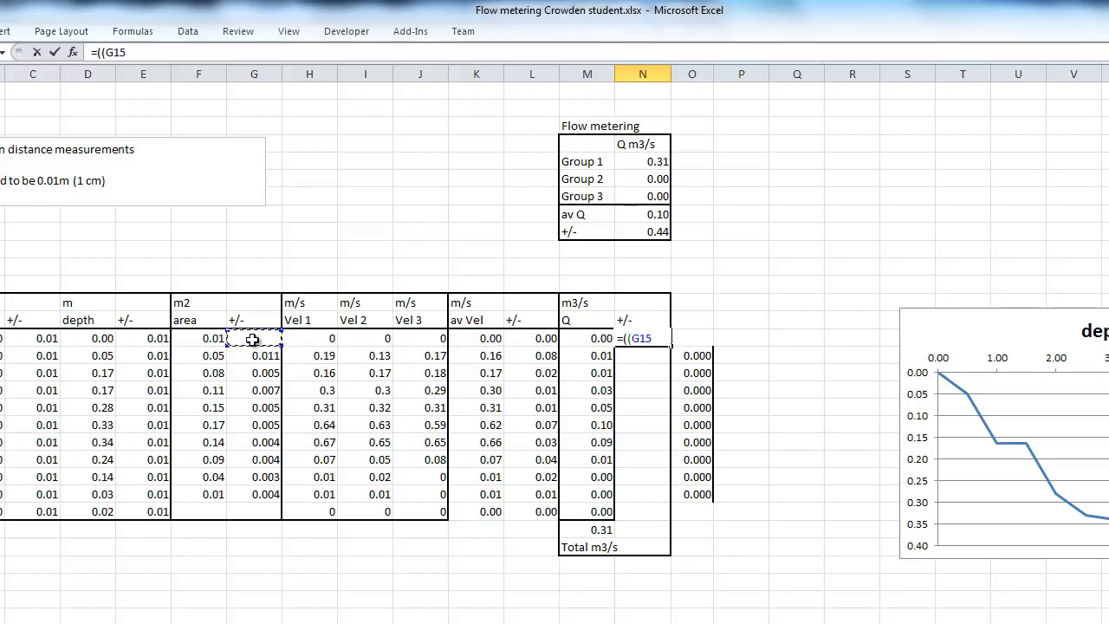
pyautogui.write('/')
pyautogui.click(205, 340)
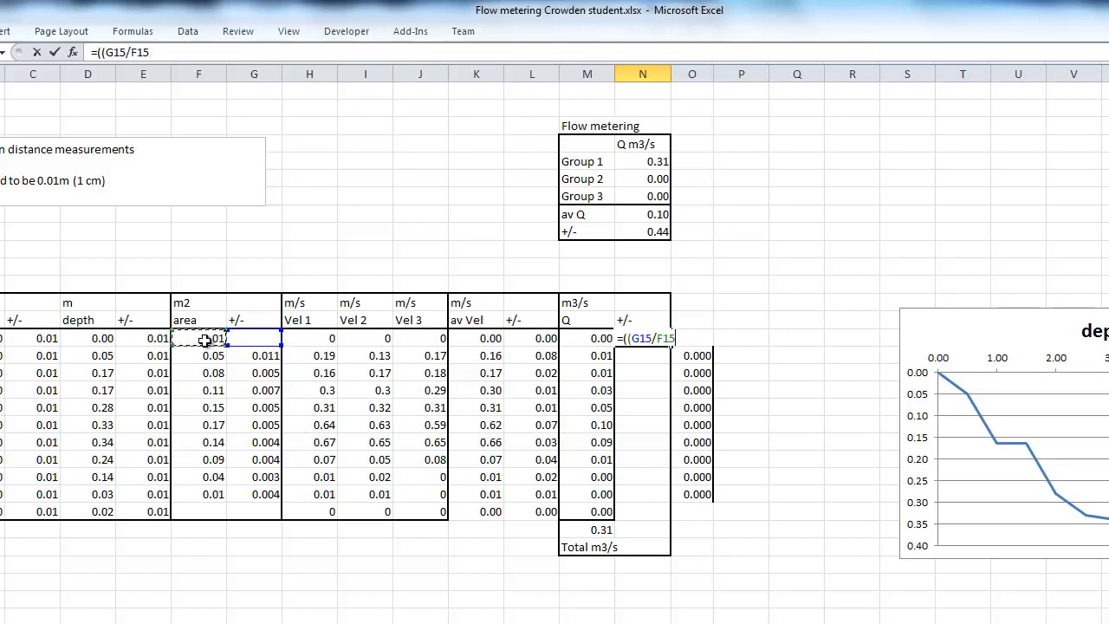
pyautogui.write(')^2)+((')
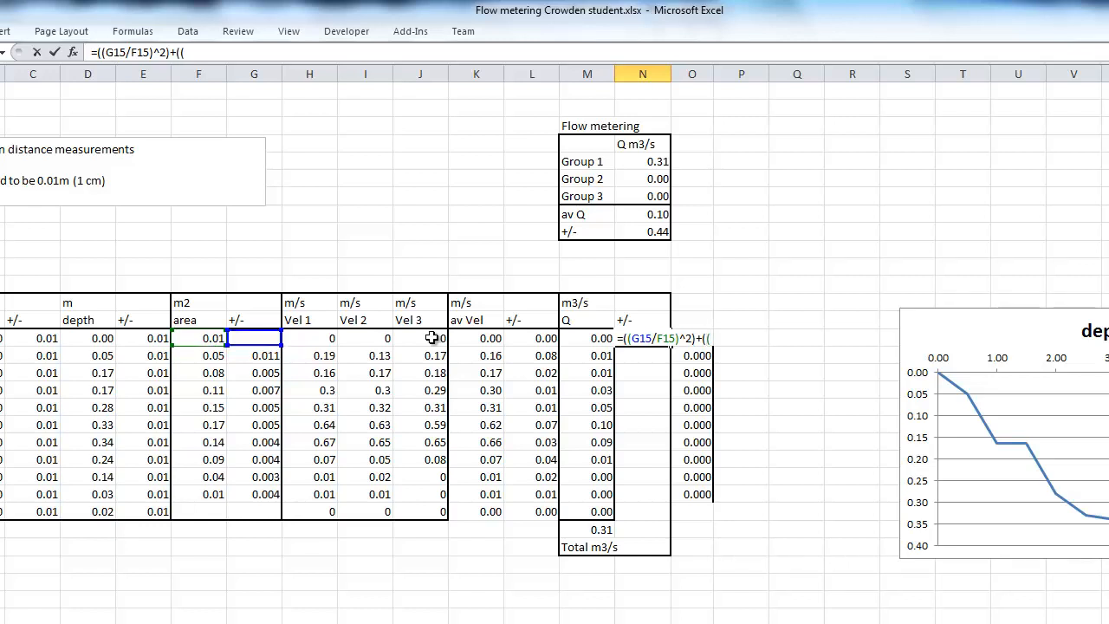
# Add the squared relative velocity error, +((L15/K15)^2), to the N15 formula
pyautogui.click(538, 338)
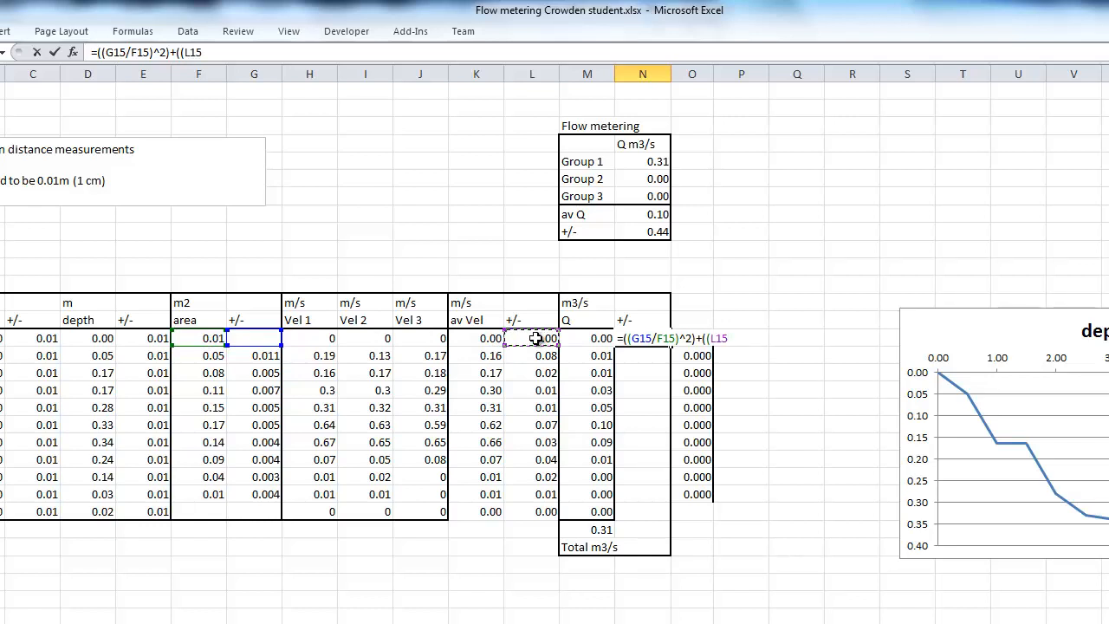
pyautogui.write('/')
pyautogui.click(475, 339)
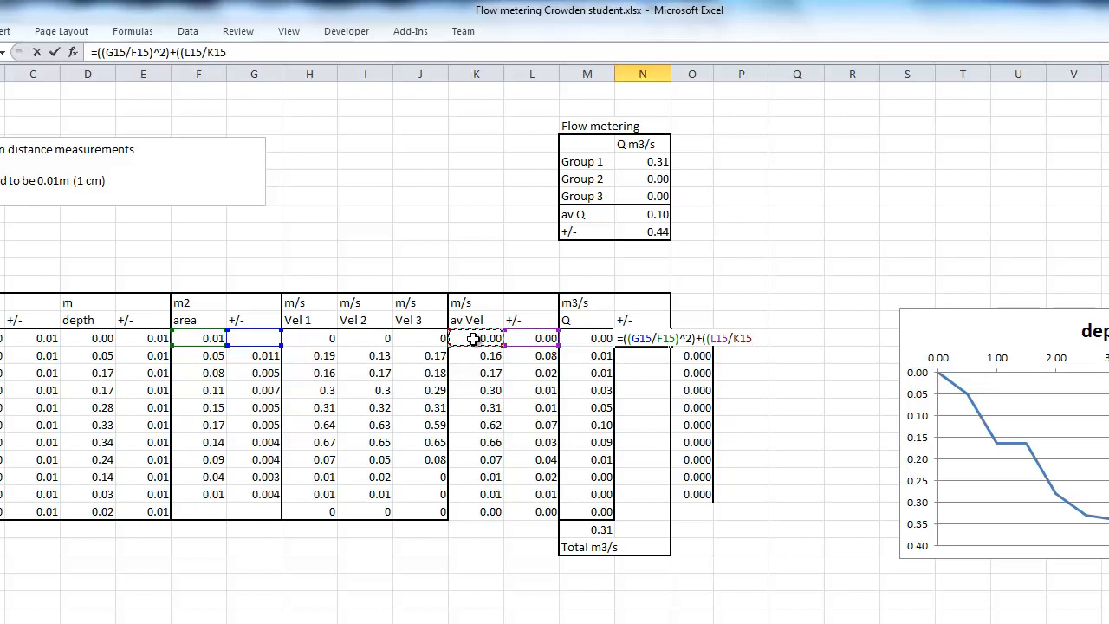
pyautogui.write(')^2)')
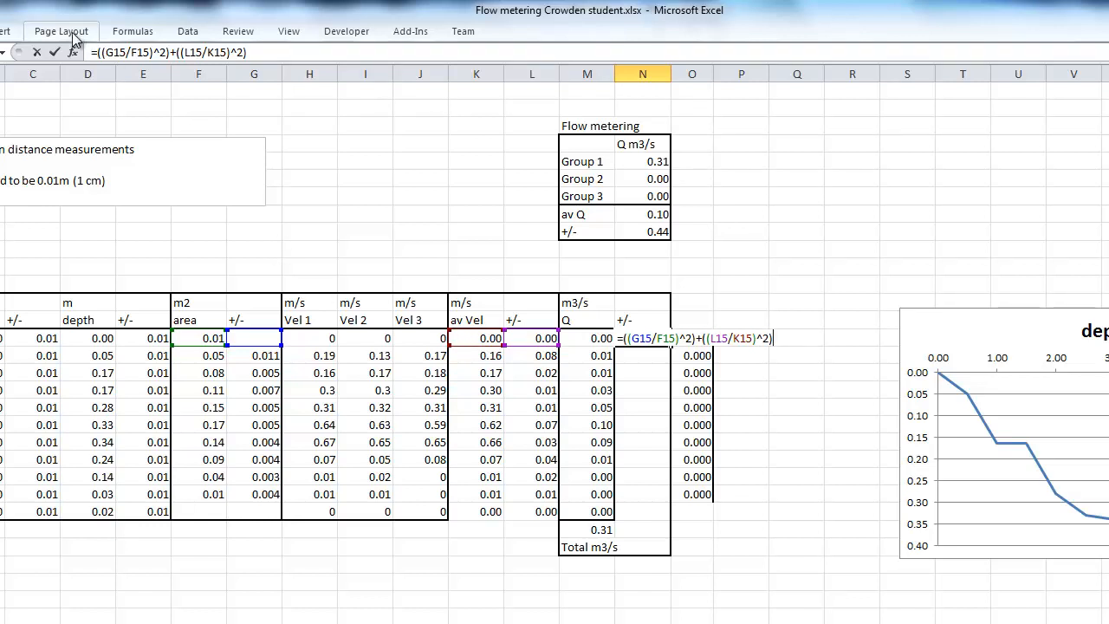
# Enclose the whole sum in the N15 formula in parentheses and raise it to the power 0.5
pyautogui.click(100, 52)
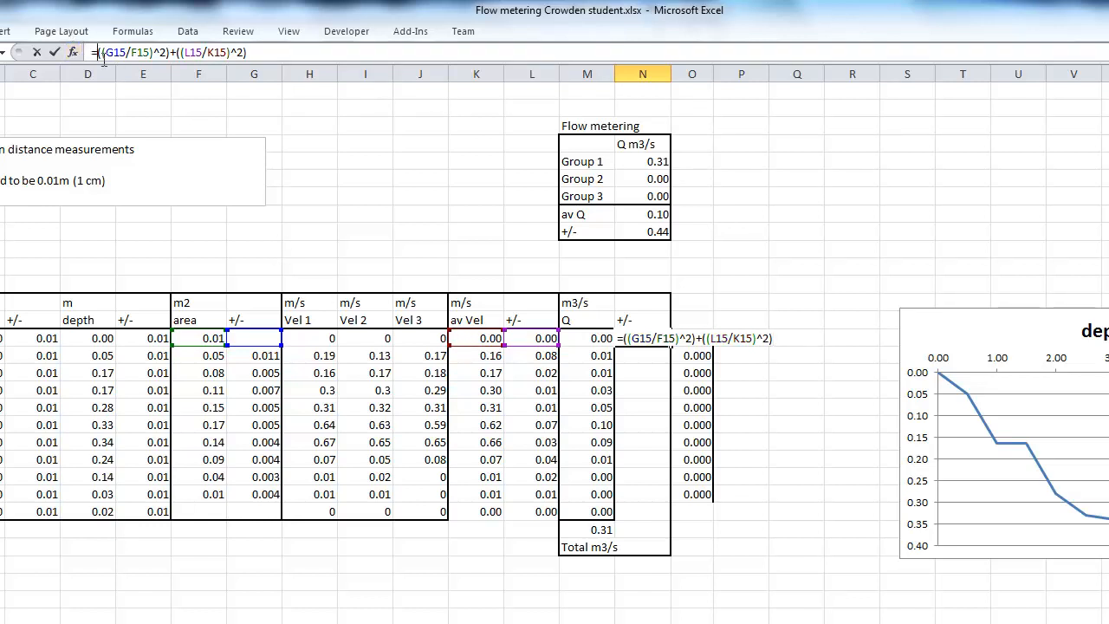
pyautogui.write('(')
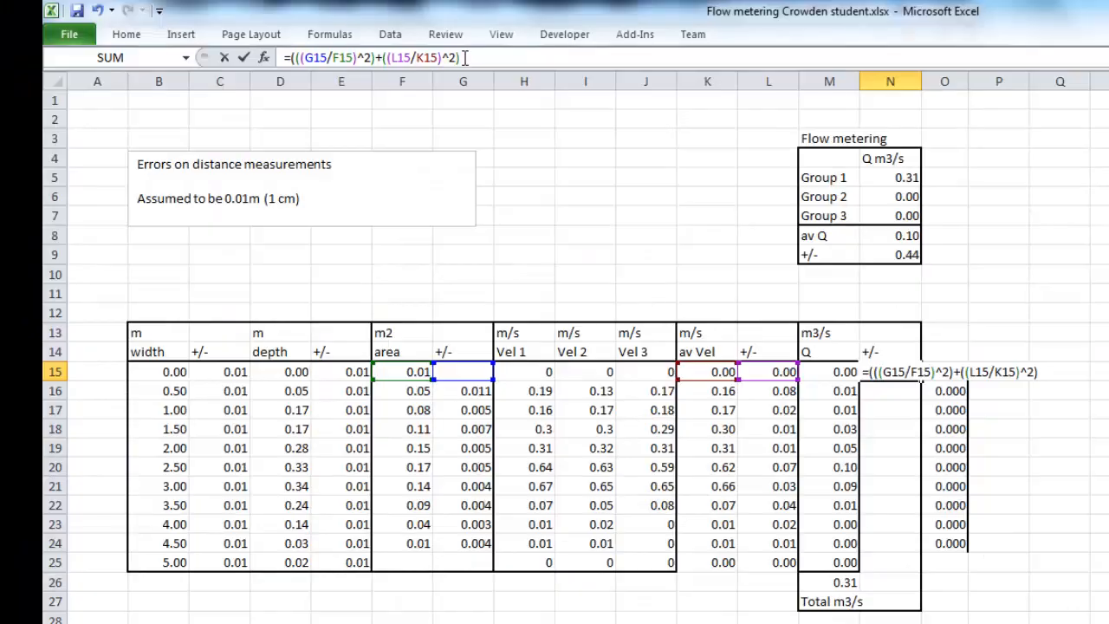
pyautogui.write(')^0.5')
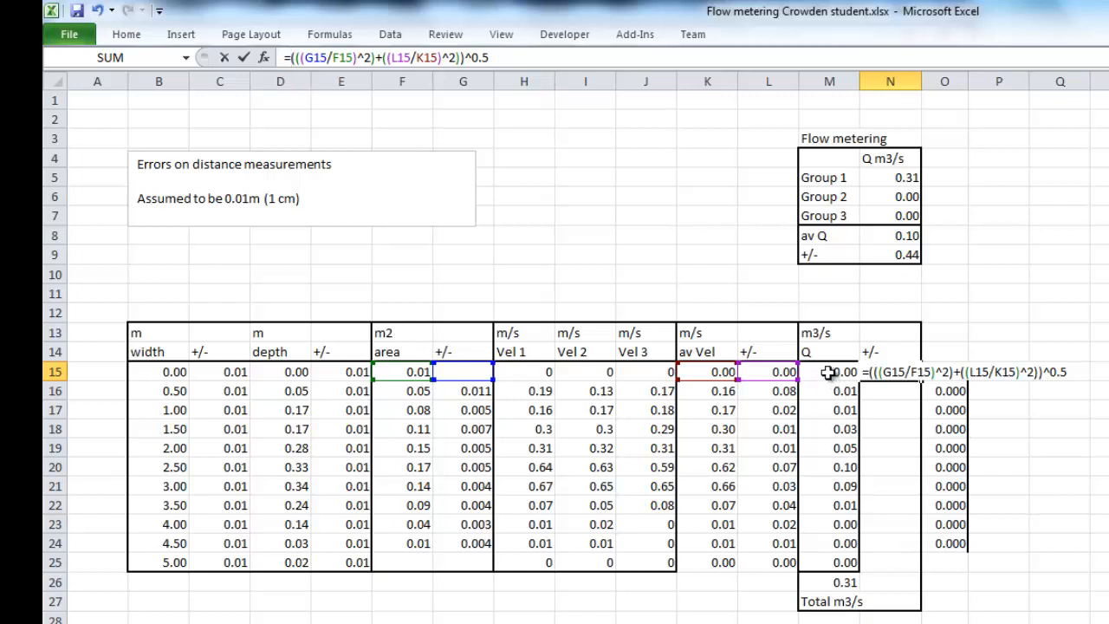
# Multiply the square-root term in N15 by discharge M15, and fill the formula down the Q error column to row 25
pyautogui.click(828, 371)
pyautogui.write('*')
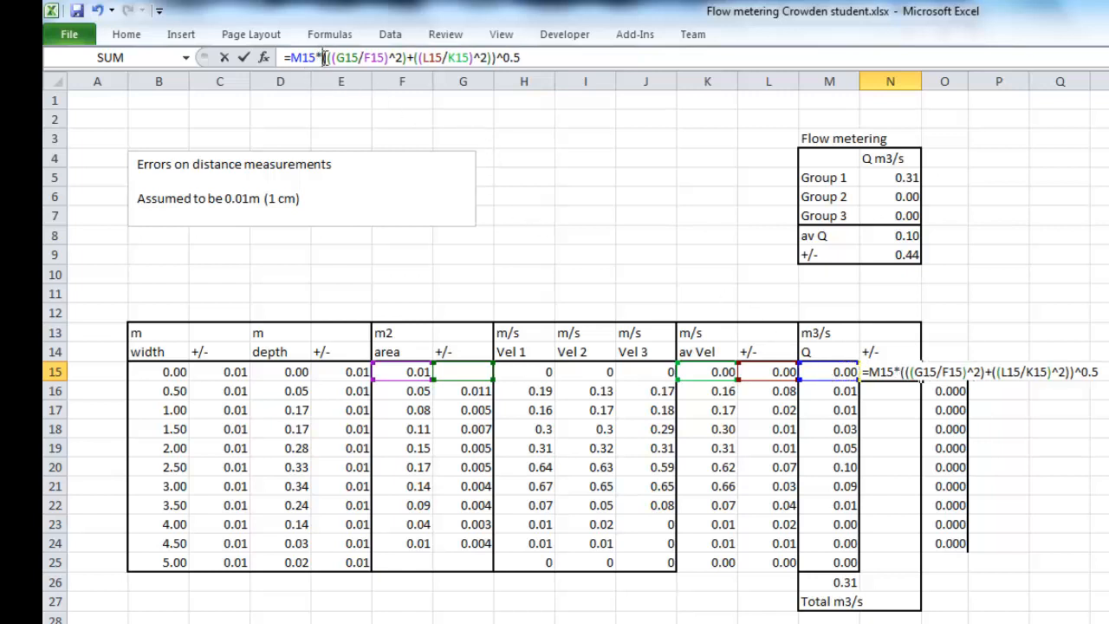
pyautogui.moveTo(324, 57); pyautogui.dragTo(524, 59)
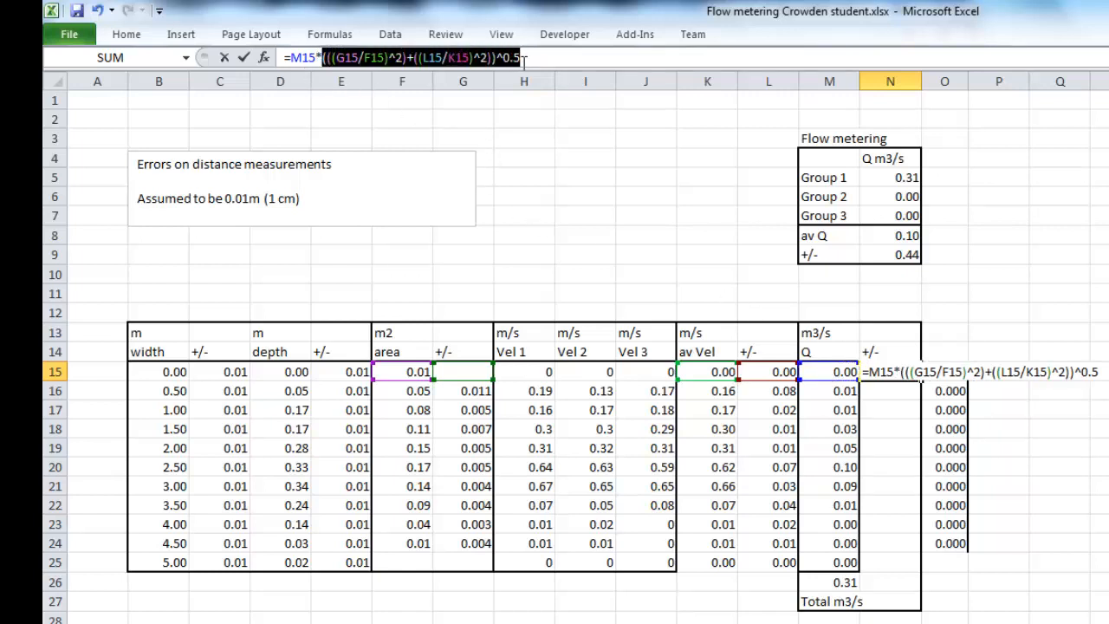
pyautogui.click(523, 58)
pyautogui.click(243, 57)
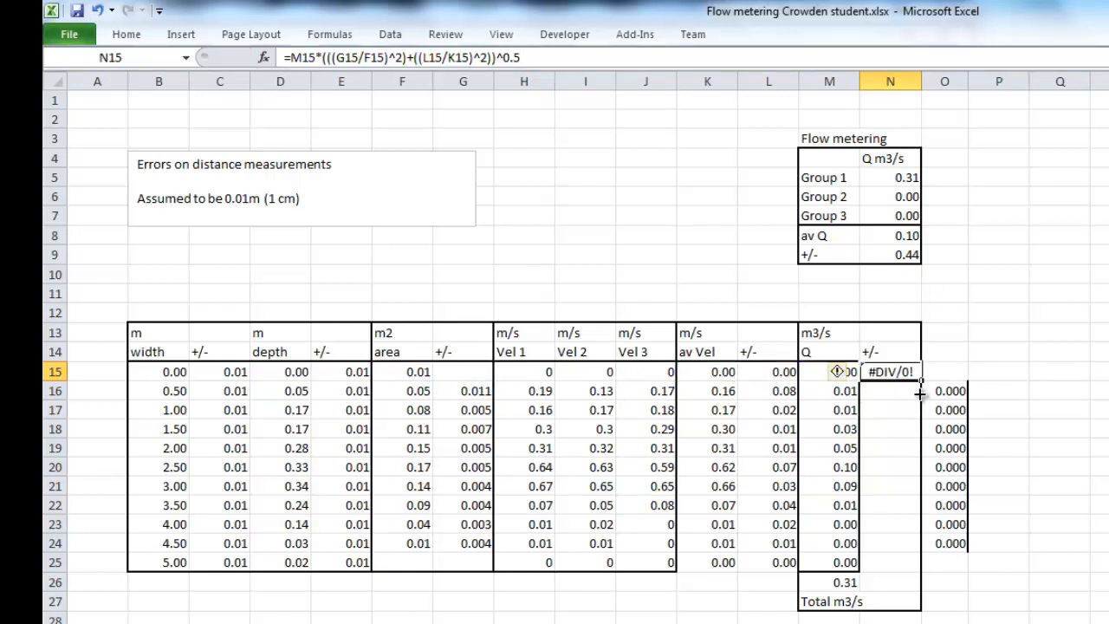
pyautogui.moveTo(920, 393); pyautogui.dragTo(920, 564)
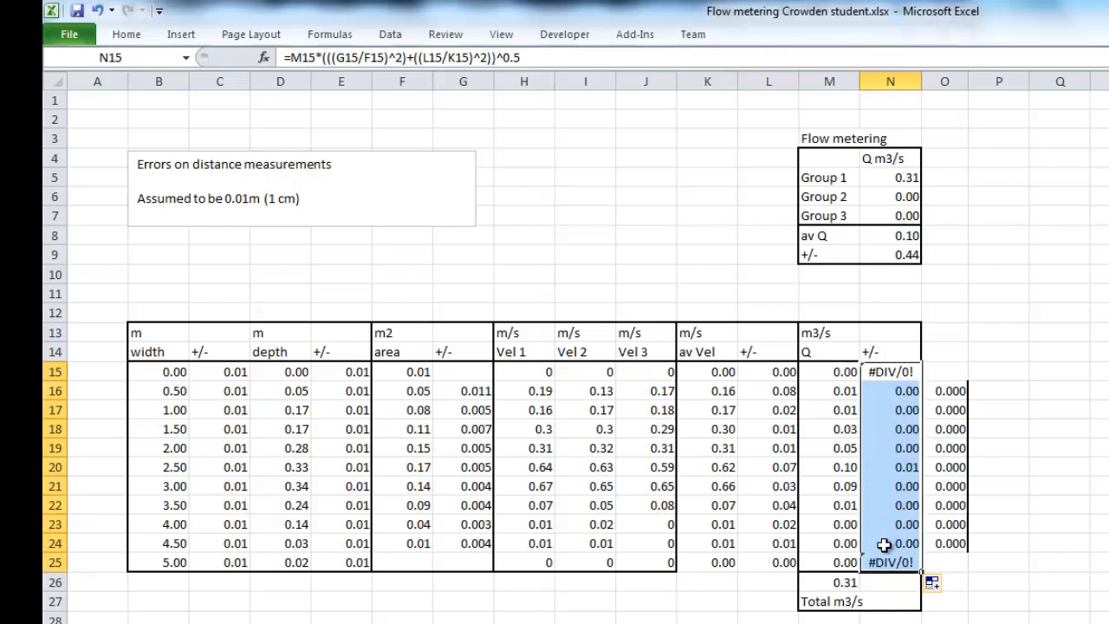
# Copy the three-decimal format of O24 onto the discharge errors in N16:N25 with Format Painter
pyautogui.click(951, 543)
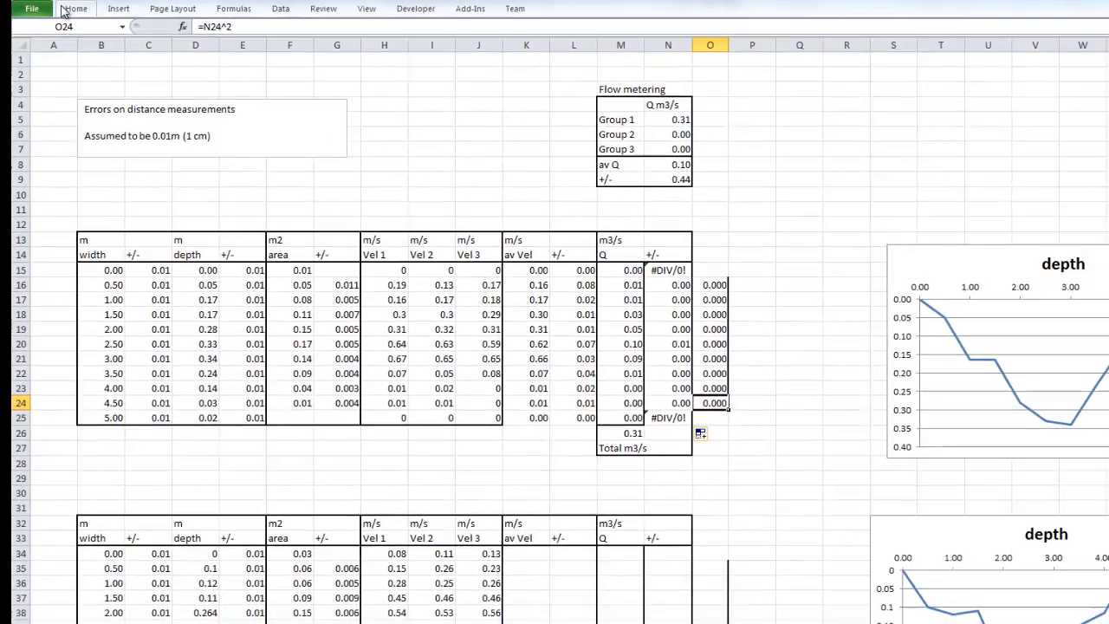
pyautogui.click(110, 26)
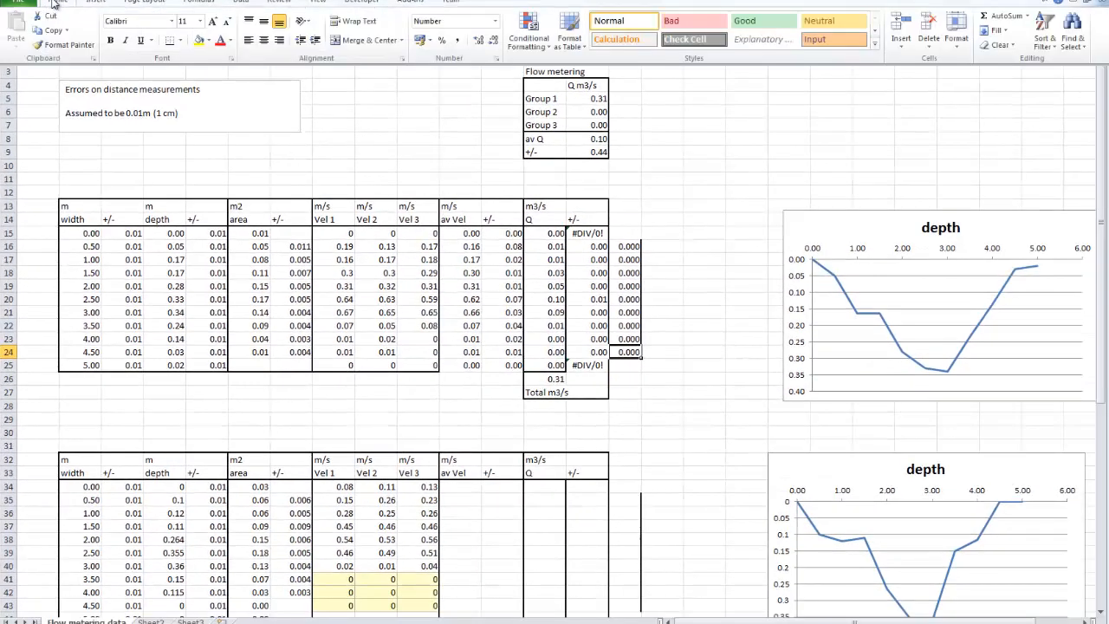
pyautogui.click(77, 45)
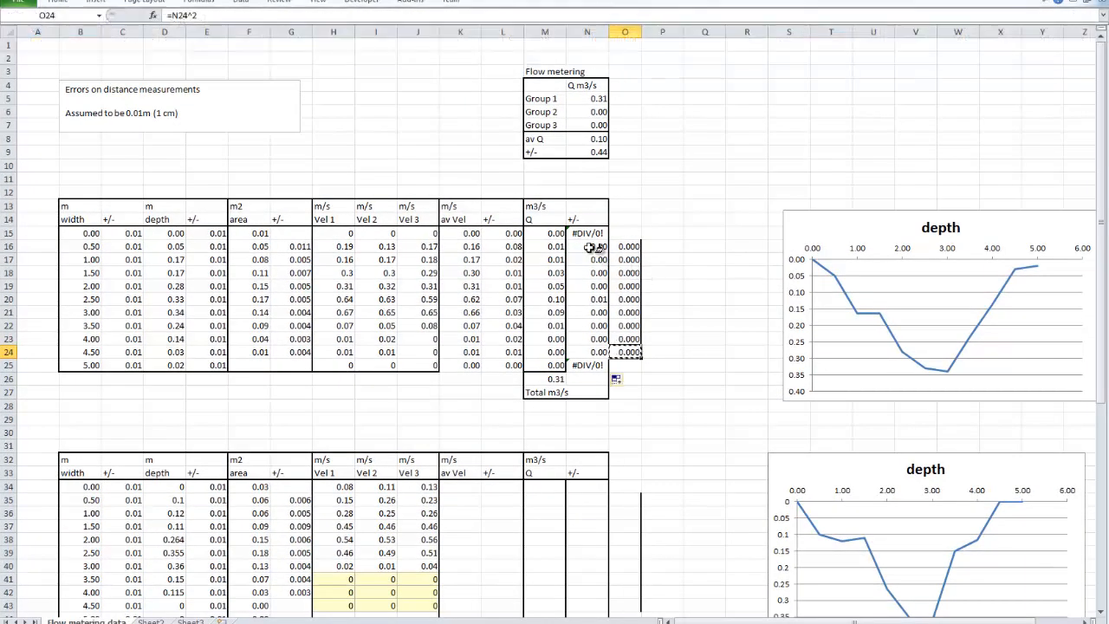
pyautogui.moveTo(598, 247); pyautogui.dragTo(597, 365)
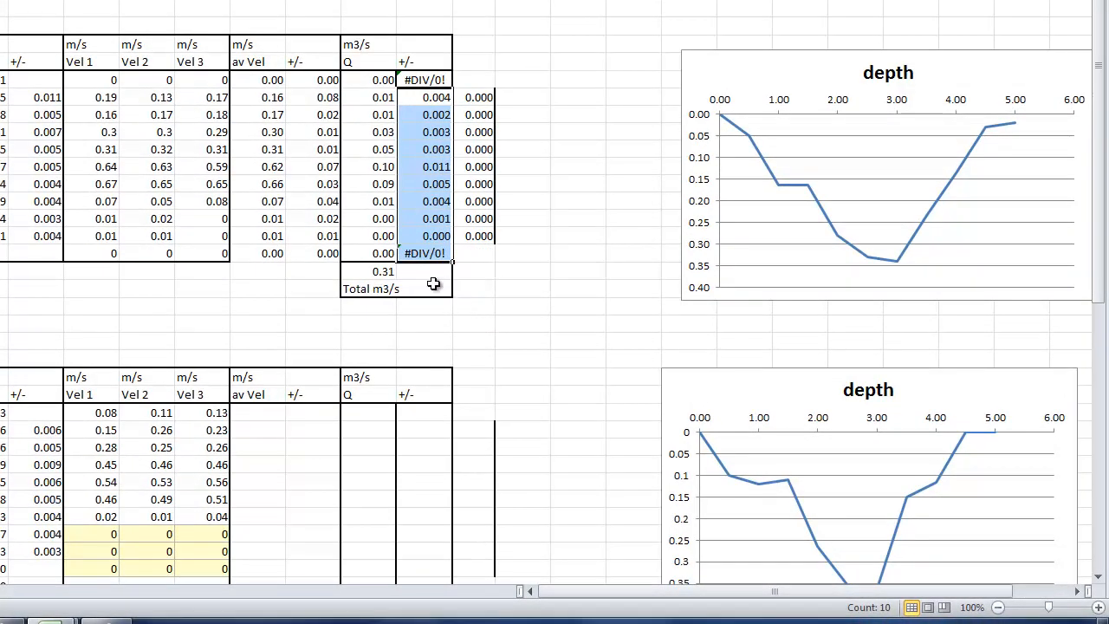
# Enter =N16^2 in O16 to square the discharge error, and fill it down to O24
pyautogui.click(424, 270)
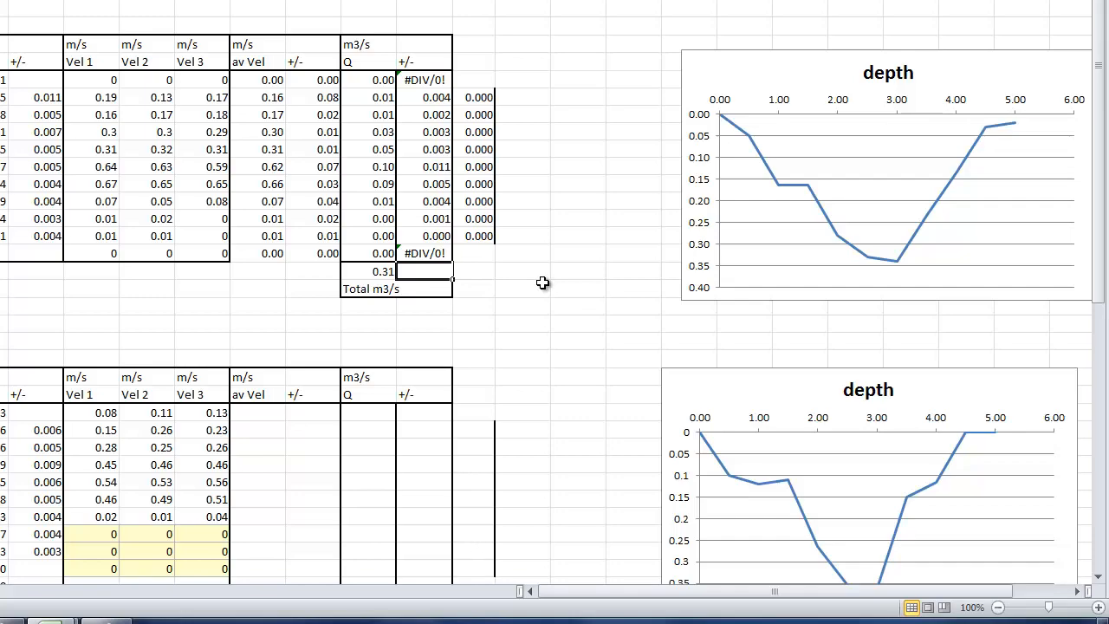
pyautogui.click(475, 98)
pyautogui.click(424, 98)
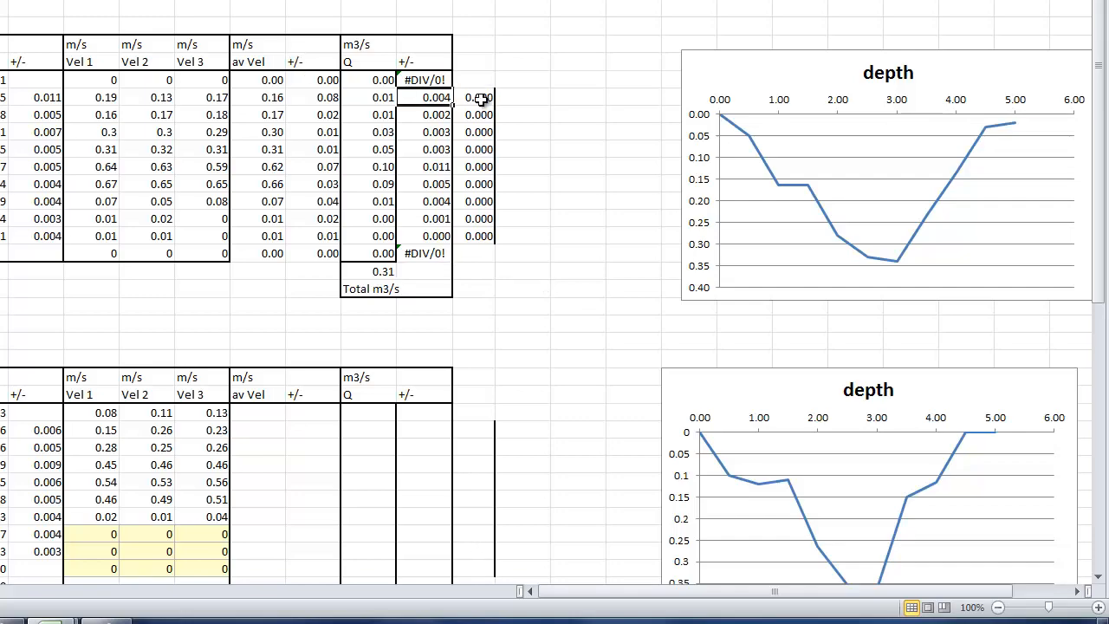
pyautogui.click(482, 98)
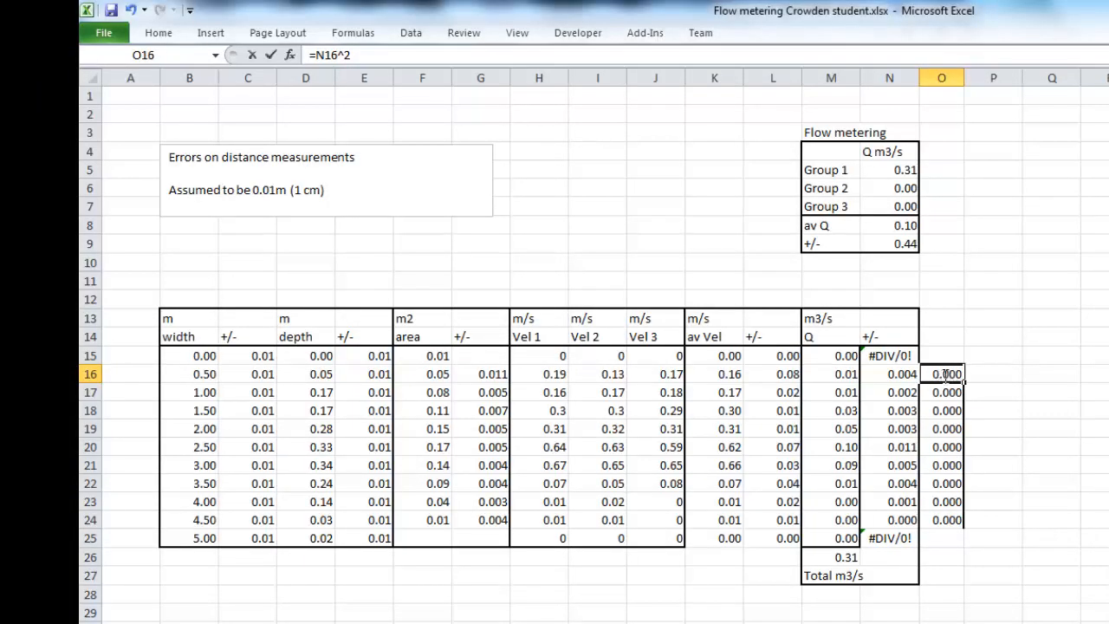
pyautogui.write('=')
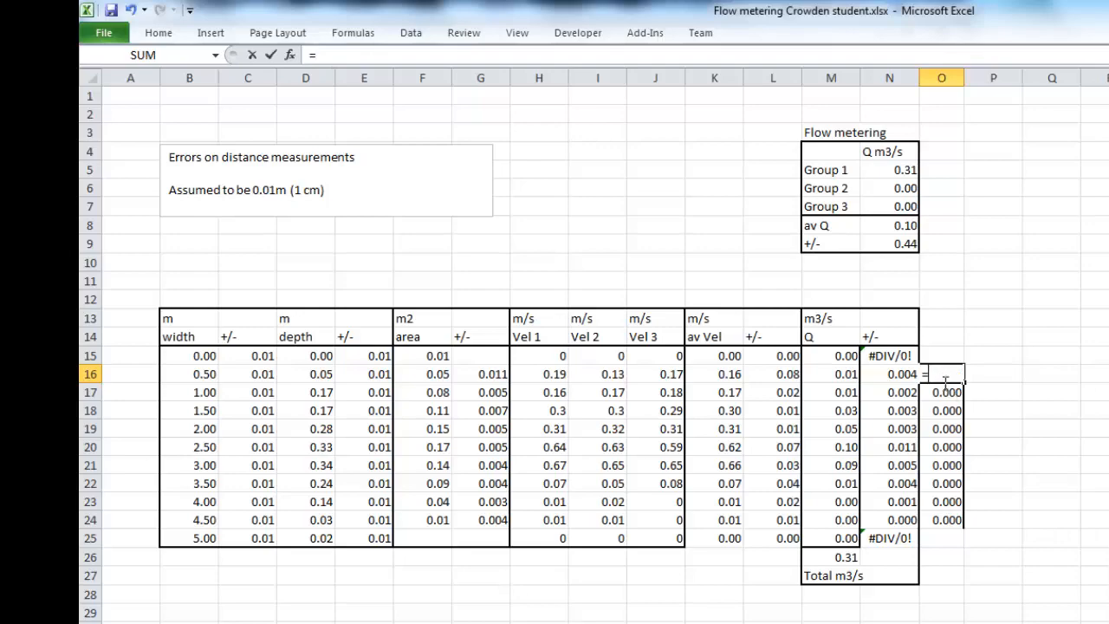
pyautogui.click(881, 374)
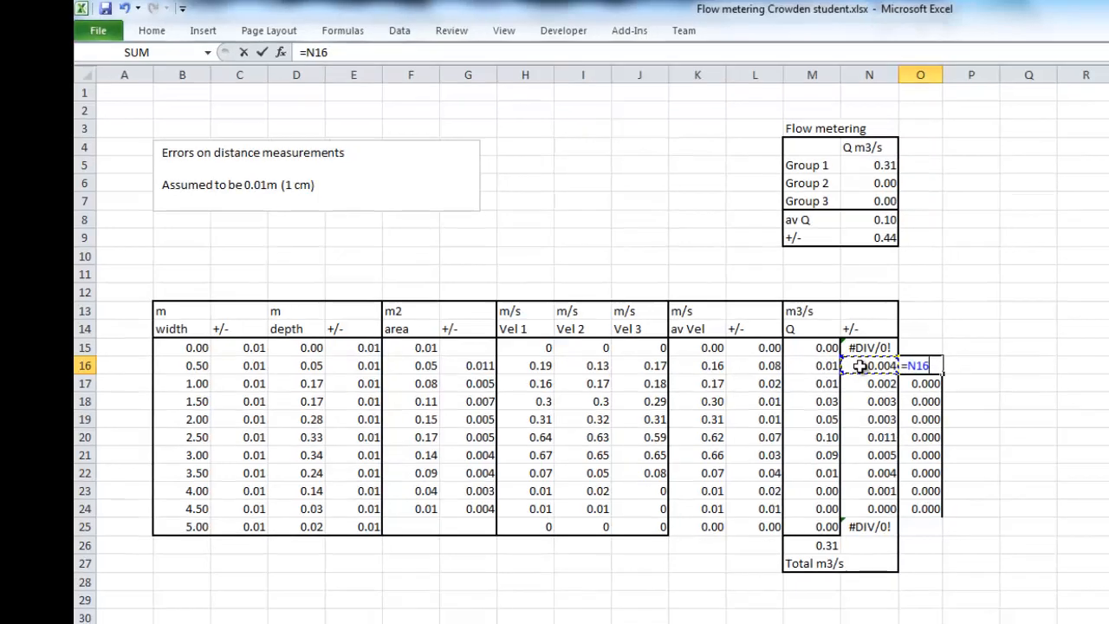
pyautogui.write('^2')
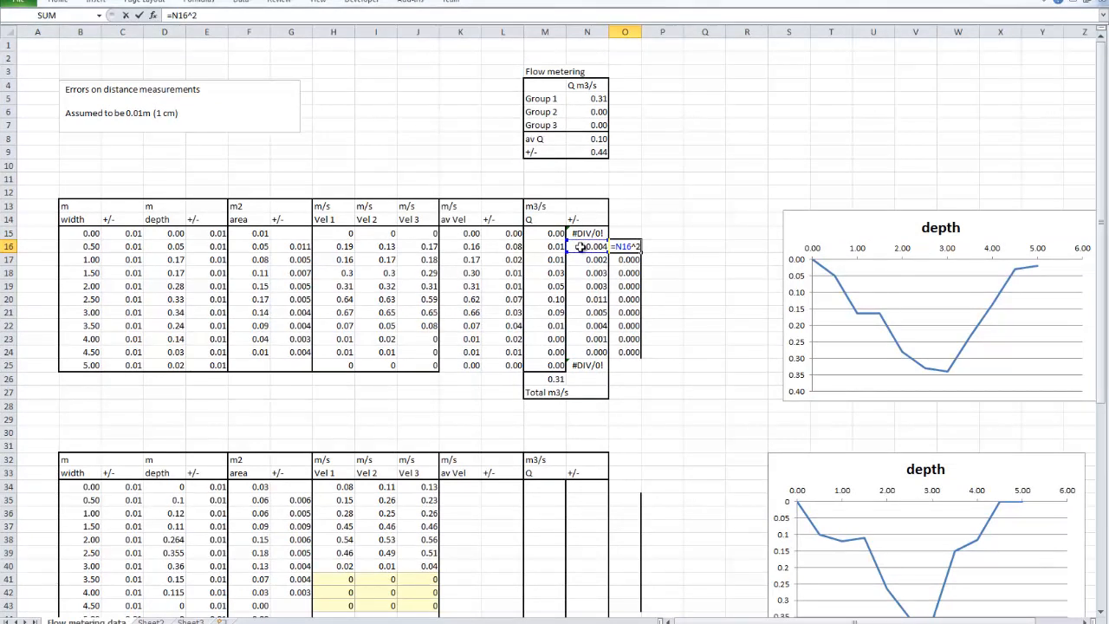
pyautogui.press('Return')
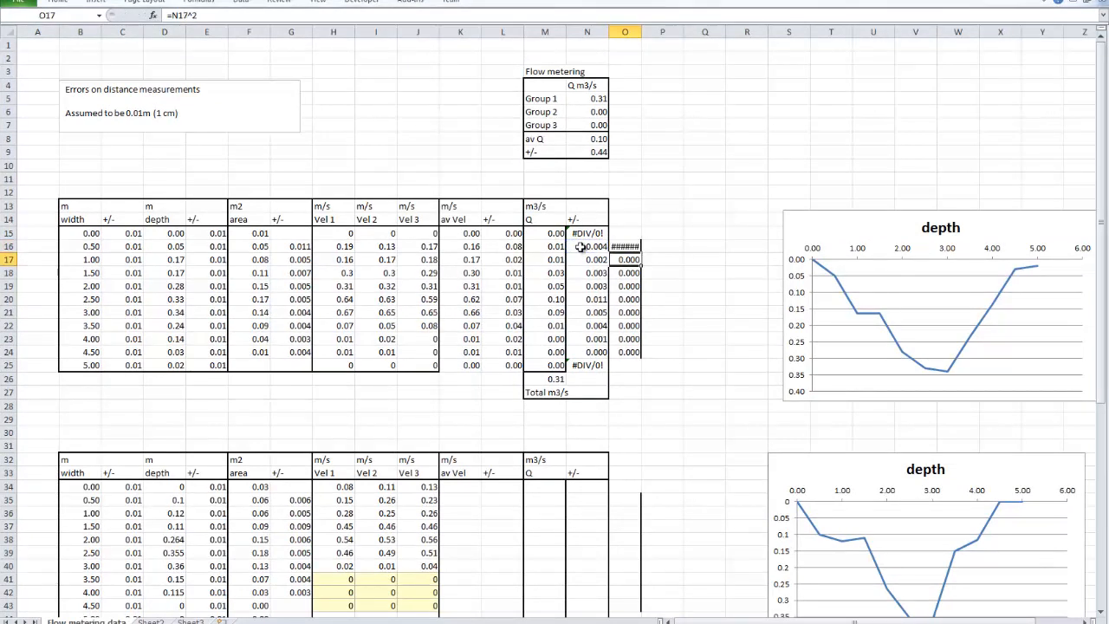
pyautogui.click(626, 246)
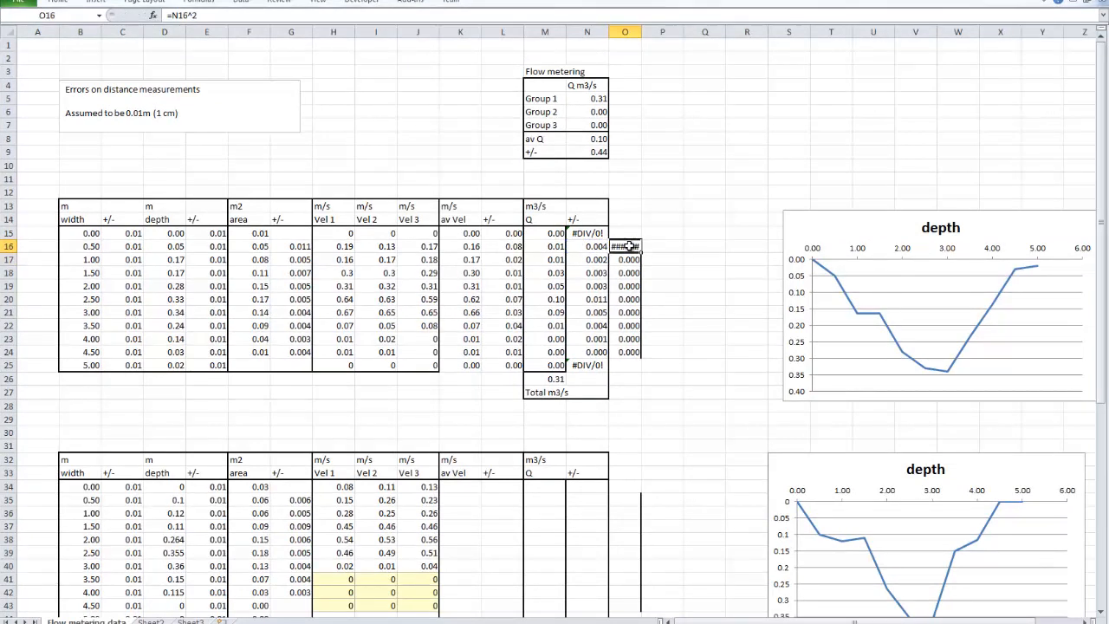
pyautogui.moveTo(641, 252); pyautogui.dragTo(638, 355)
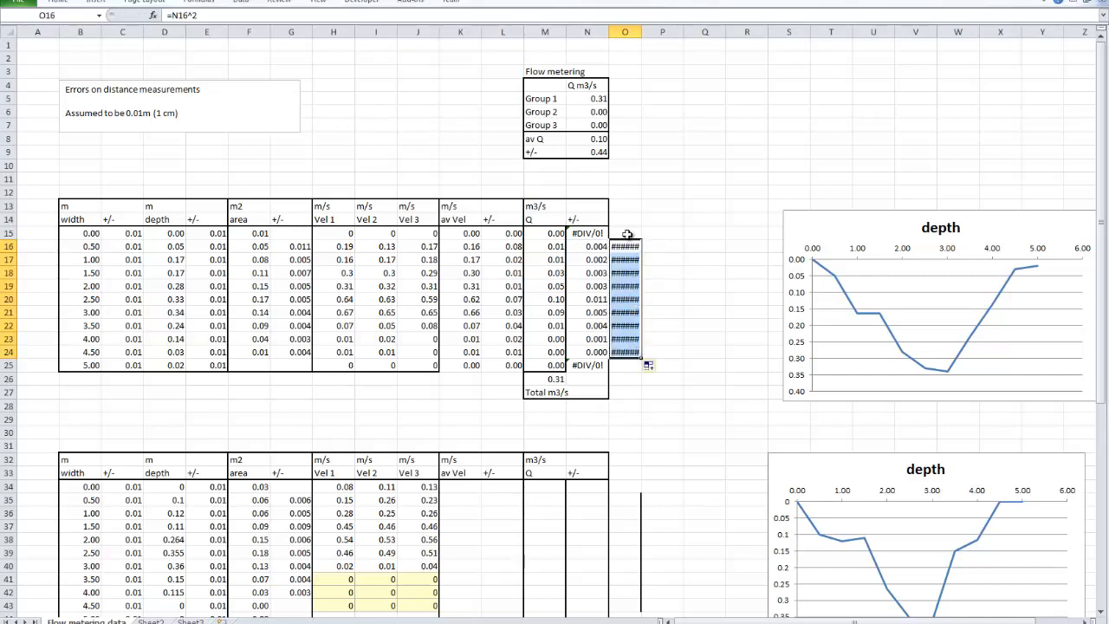
# Copy the format of N24 onto the squared errors in O16:O24 with Format Painter, and select the total error cell N26
pyautogui.click(592, 352)
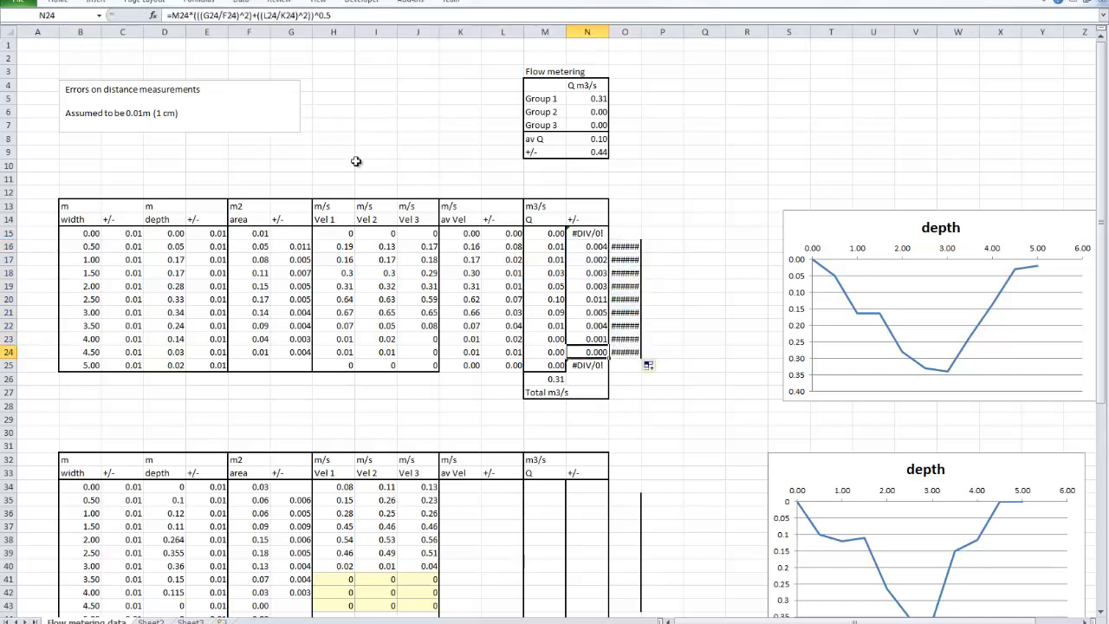
pyautogui.click(62, 4)
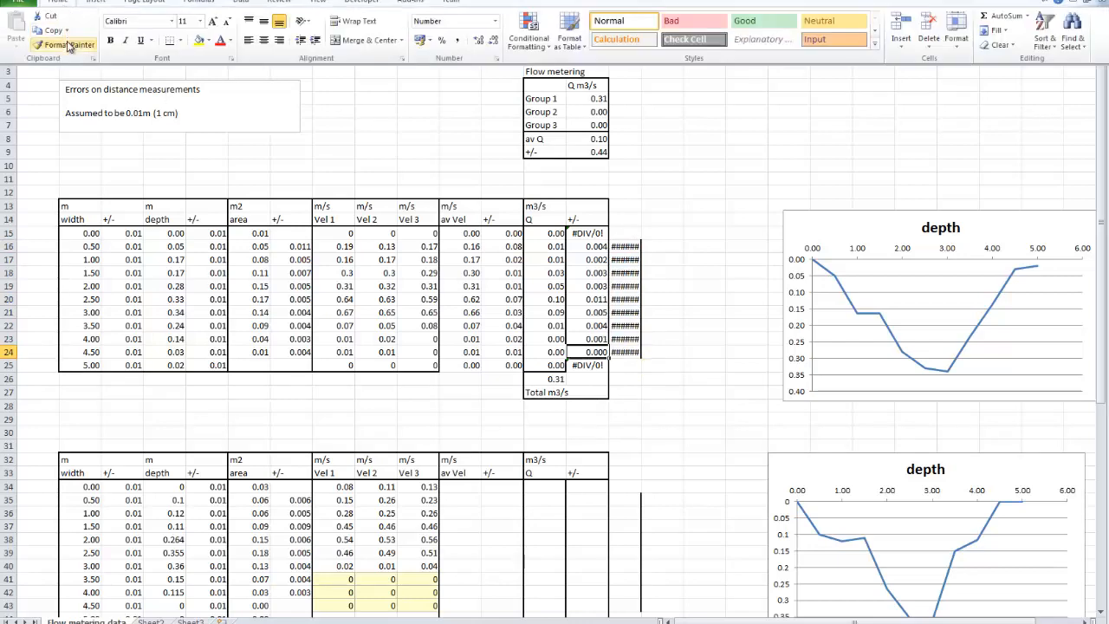
pyautogui.click(51, 44)
pyautogui.moveTo(628, 247); pyautogui.dragTo(629, 352)
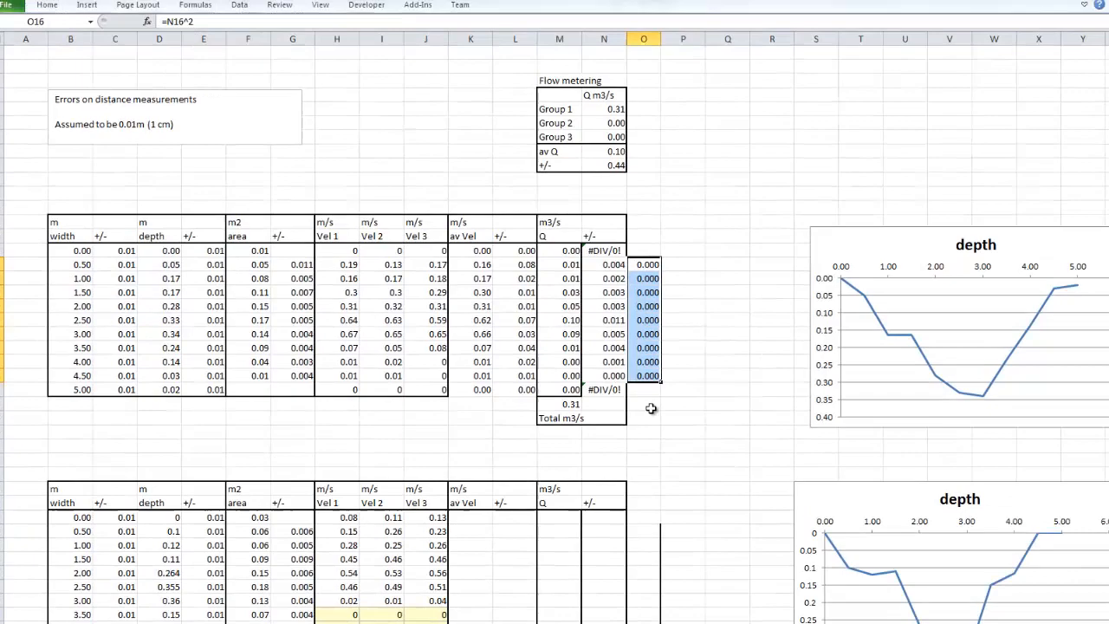
pyautogui.click(632, 382)
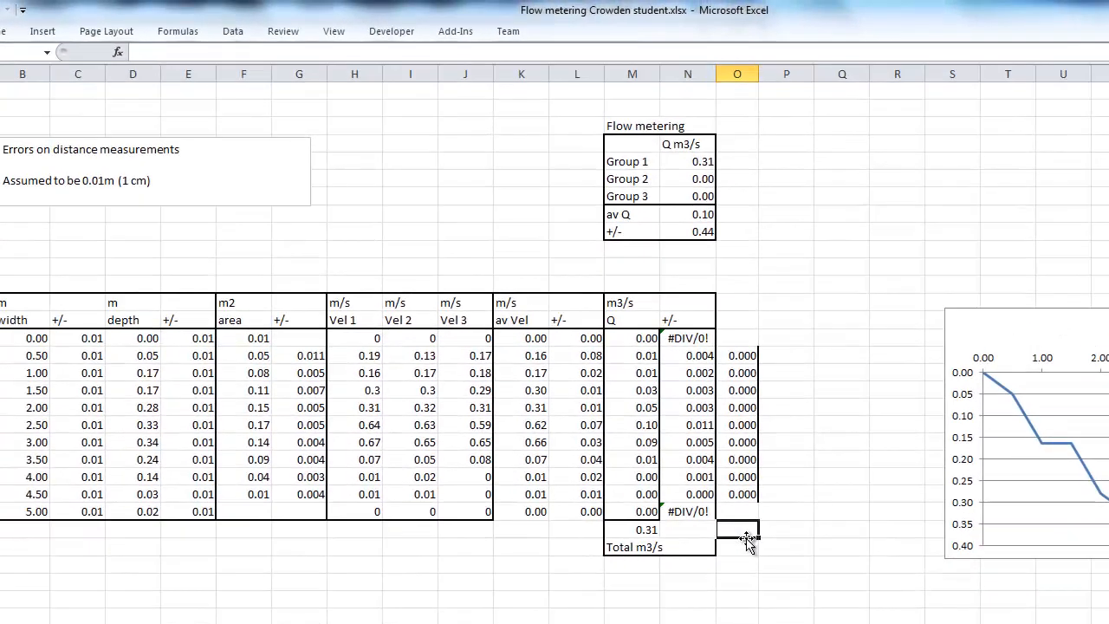
pyautogui.click(684, 530)
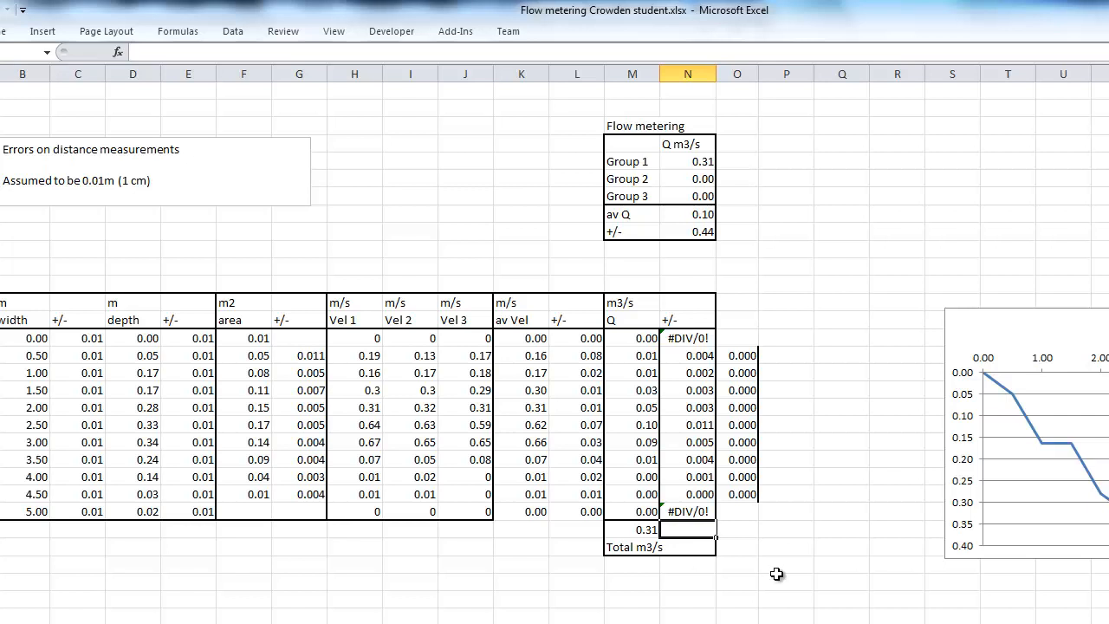
# Enter =sum(O16:O24)^0.5 in N26 to calculate the total discharge error from the squared errors
pyautogui.write('=sum(')
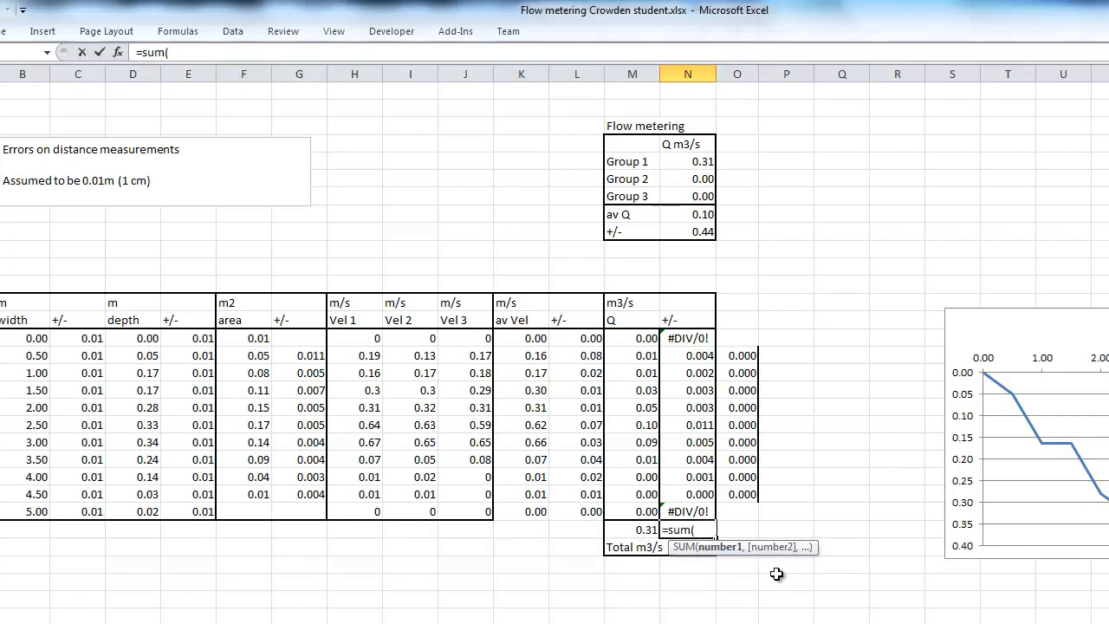
pyautogui.moveTo(749, 359); pyautogui.dragTo(749, 494)
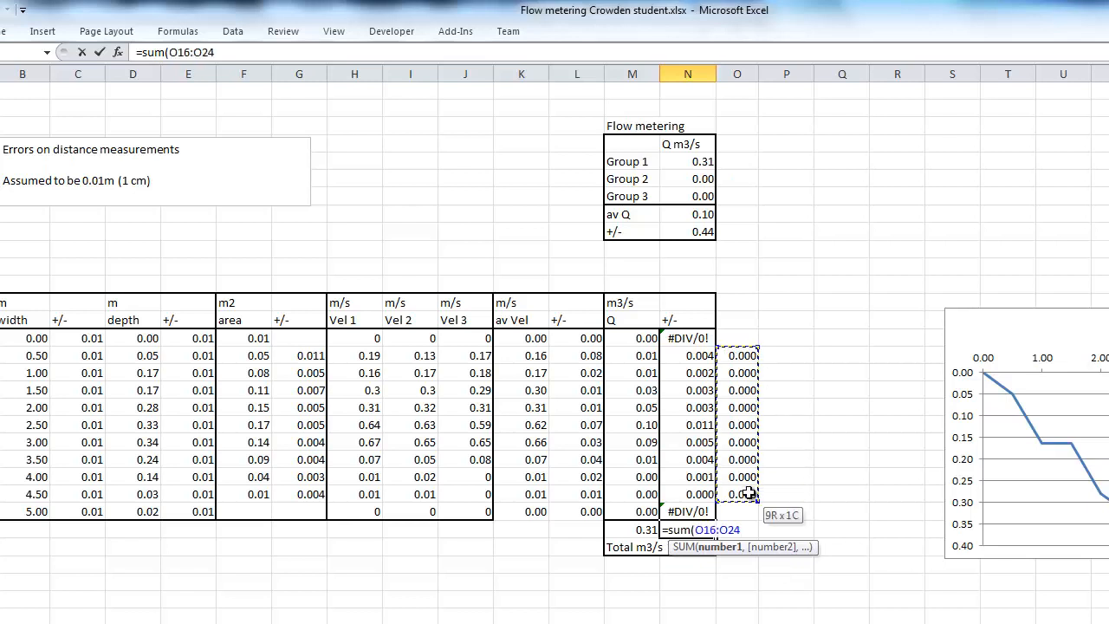
pyautogui.write(')')
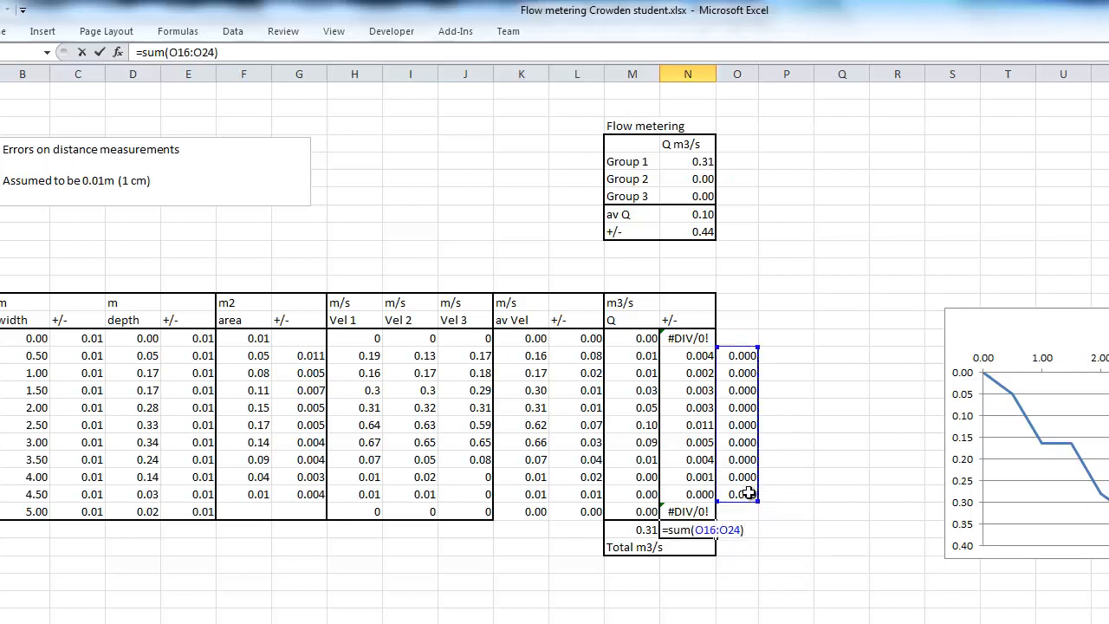
pyautogui.write('^0.5')
pyautogui.press('Return')
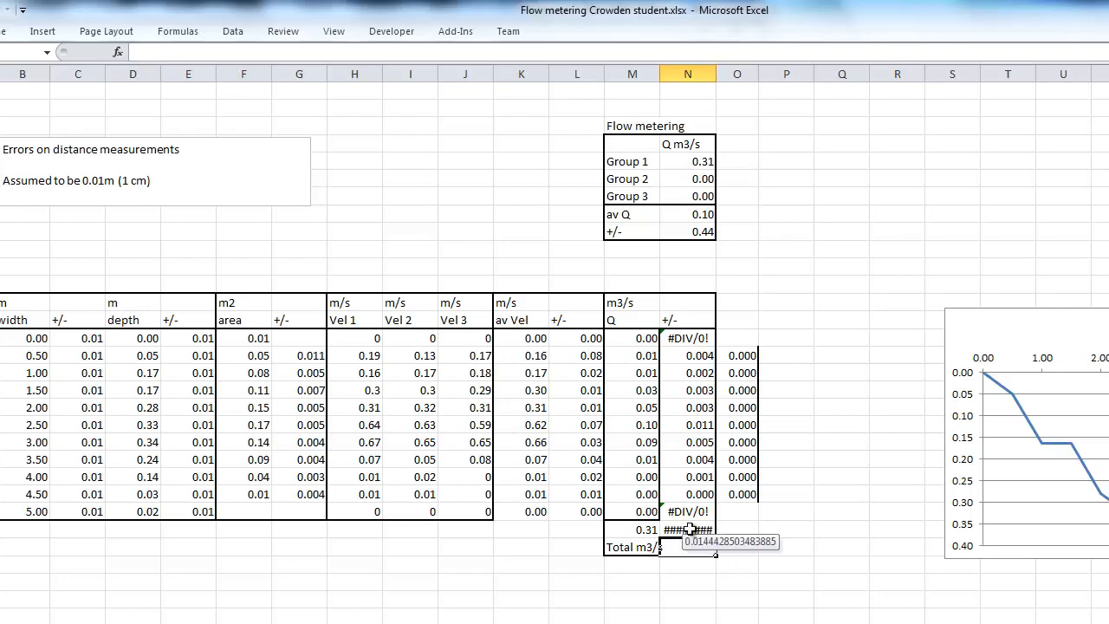
# Copy the three-decimal format of N24 onto the total discharge error in N26 with Format Painter
pyautogui.click(701, 494)
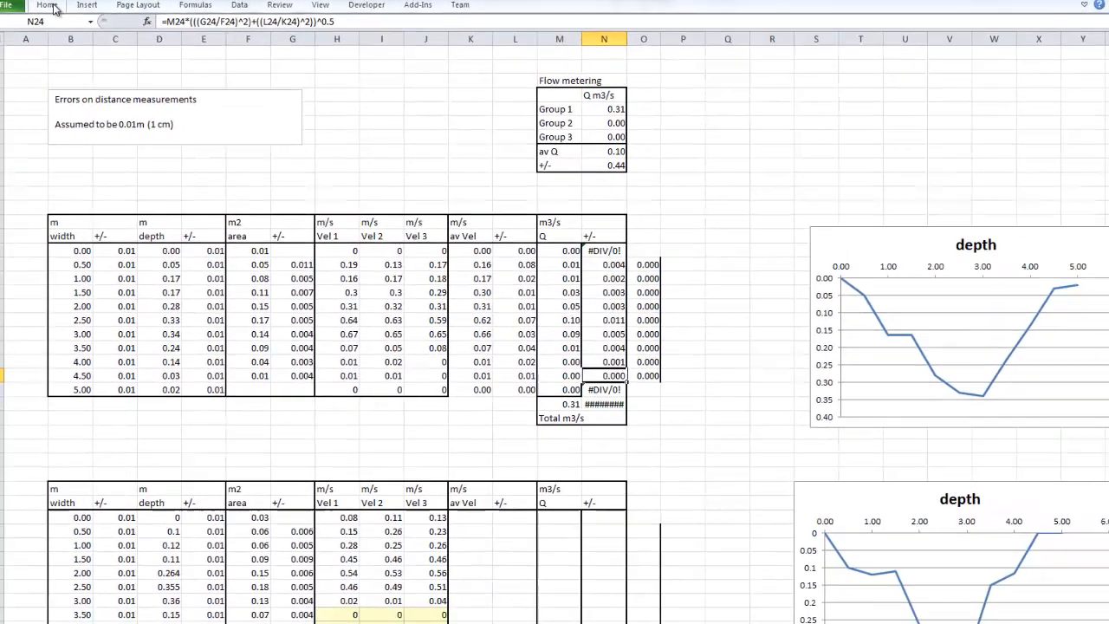
pyautogui.click(48, 6)
pyautogui.click(53, 50)
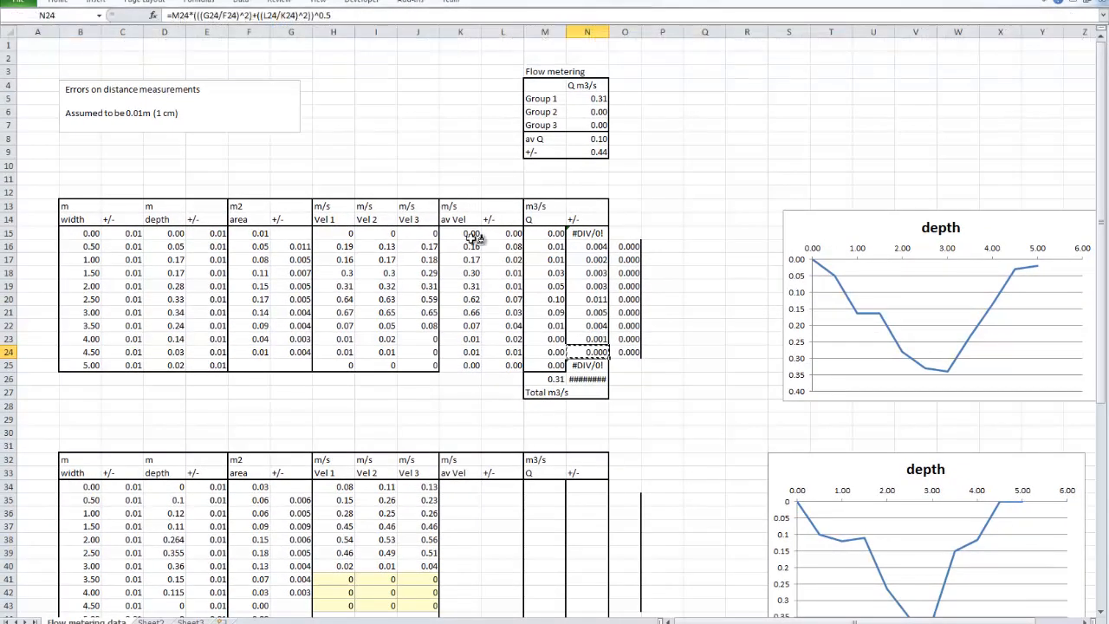
pyautogui.click(588, 380)
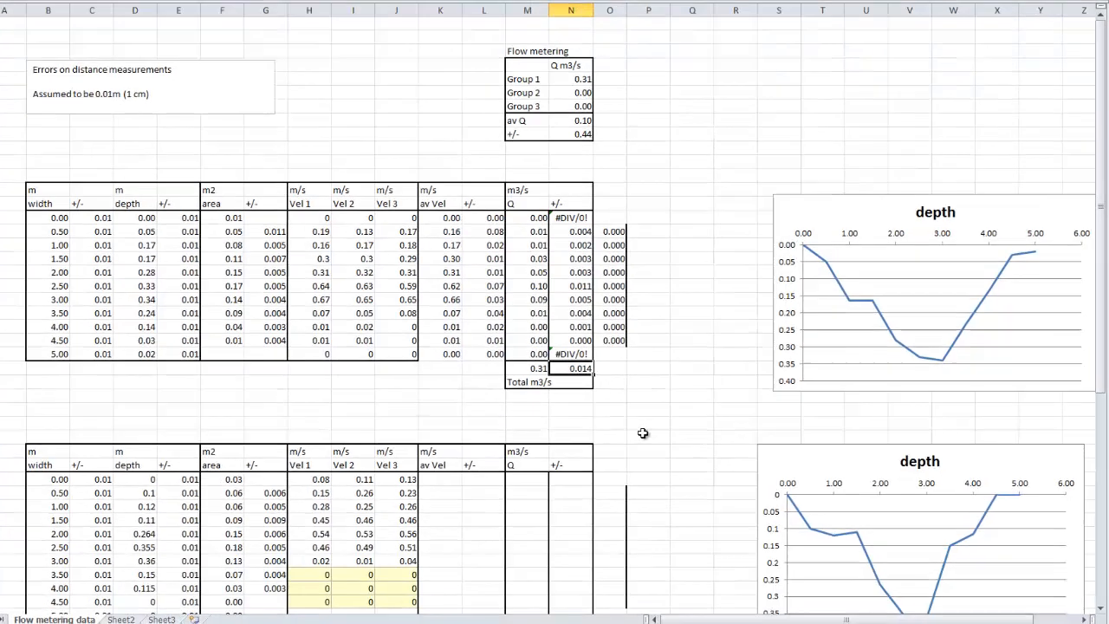
pyautogui.click(643, 434)
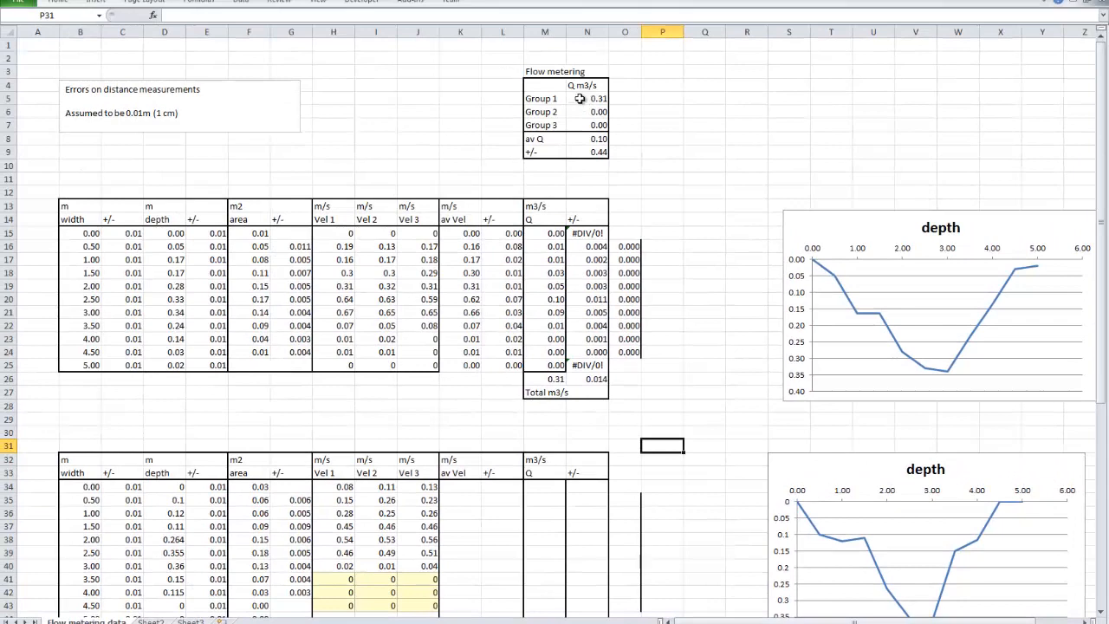
# Examine the Flow metering summary formulas for Group 1 discharge, average Q and its error, along with the other groups' unfilled tables
pyautogui.click(588, 98)
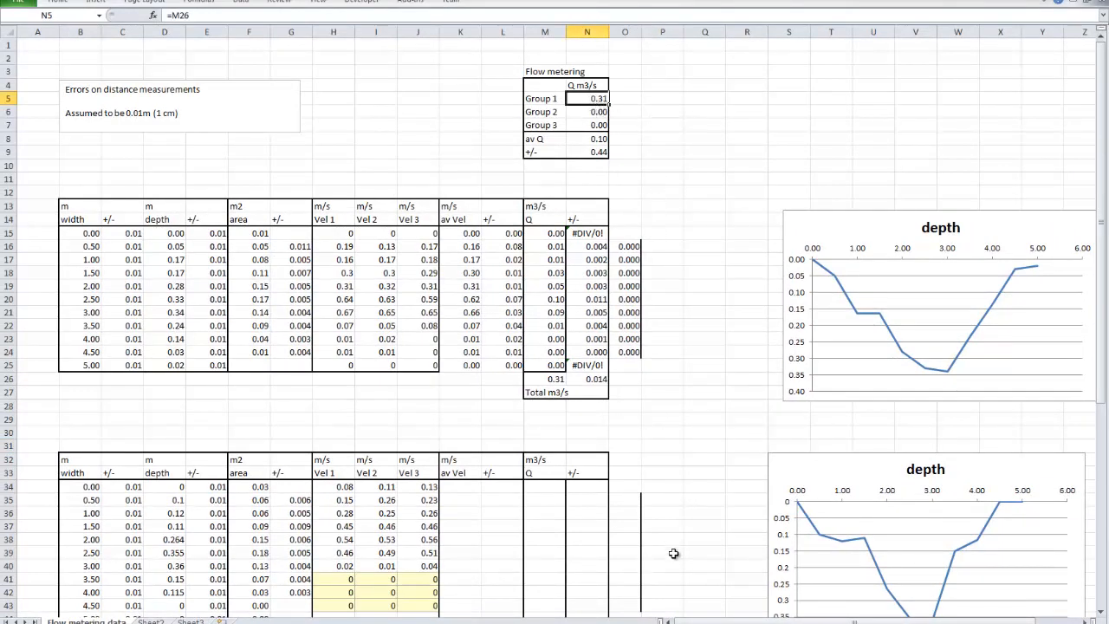
pyautogui.scroll(-3, 674, 473)
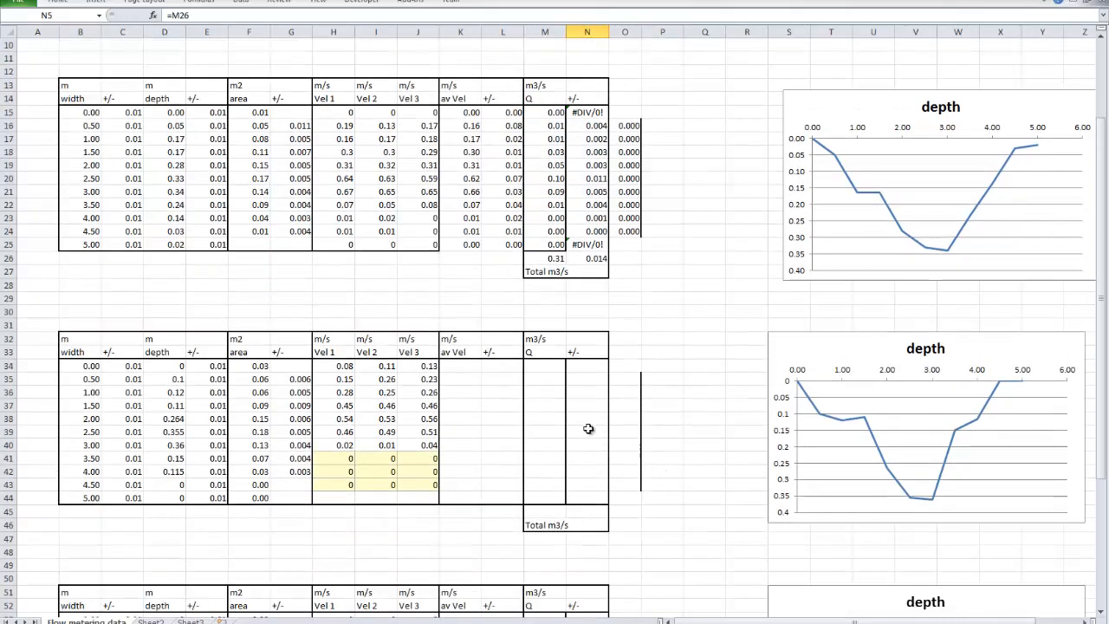
pyautogui.scroll(-4, 579, 521)
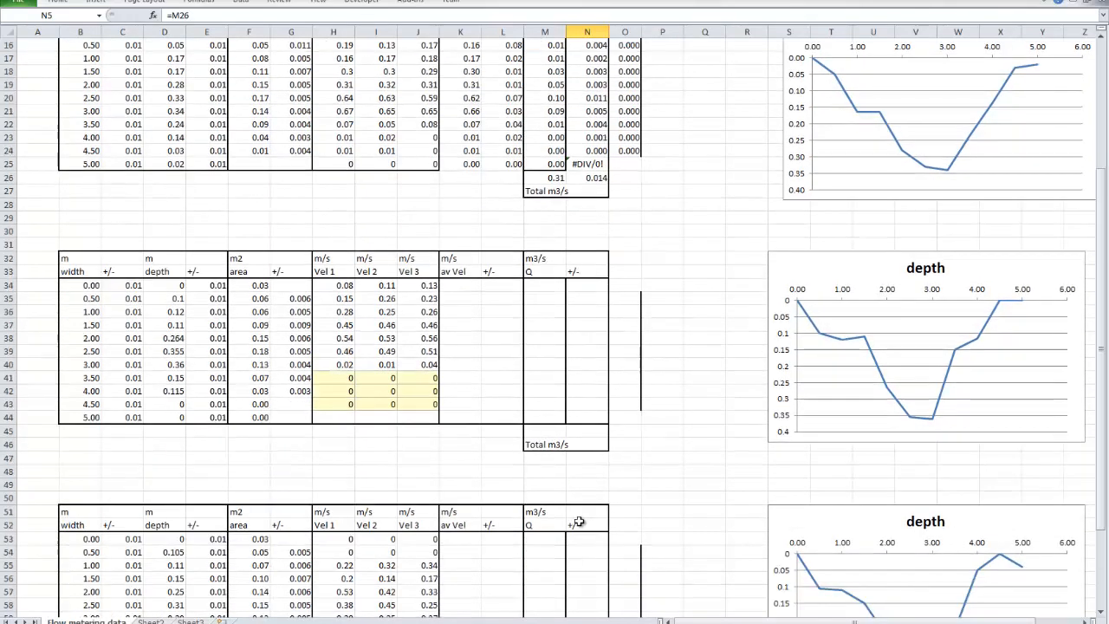
pyautogui.scroll(8, 579, 521)
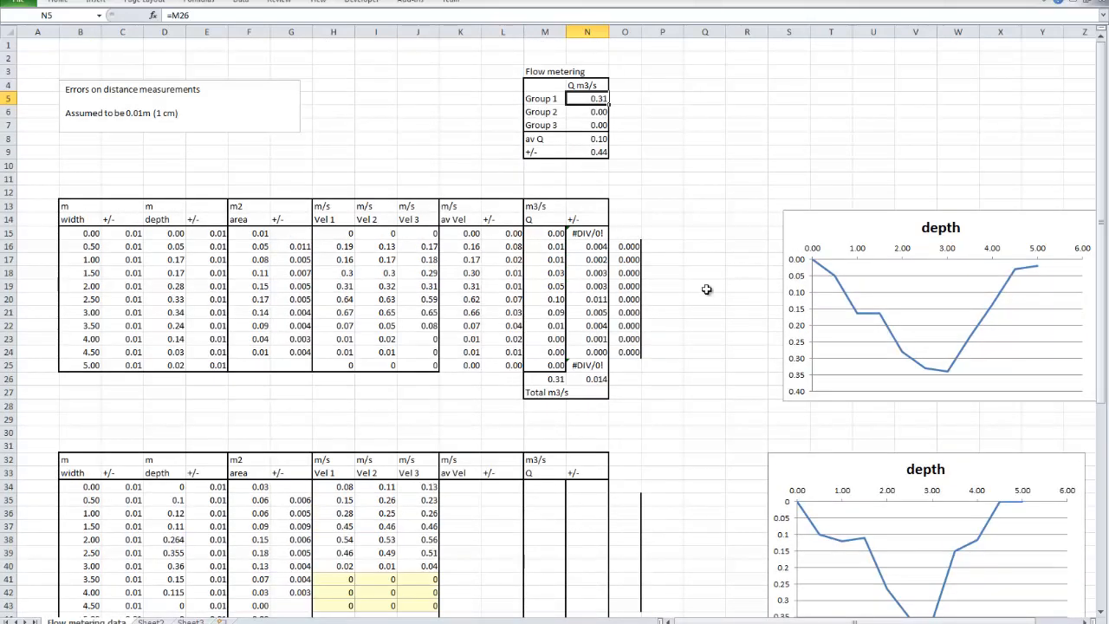
pyautogui.click(586, 139)
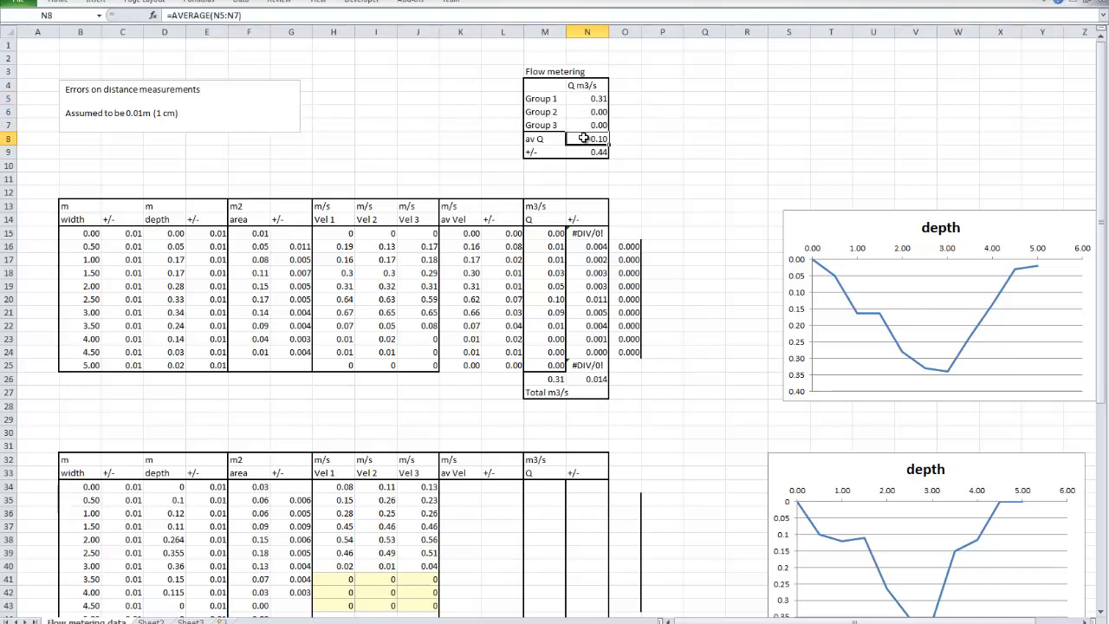
pyautogui.click(584, 152)
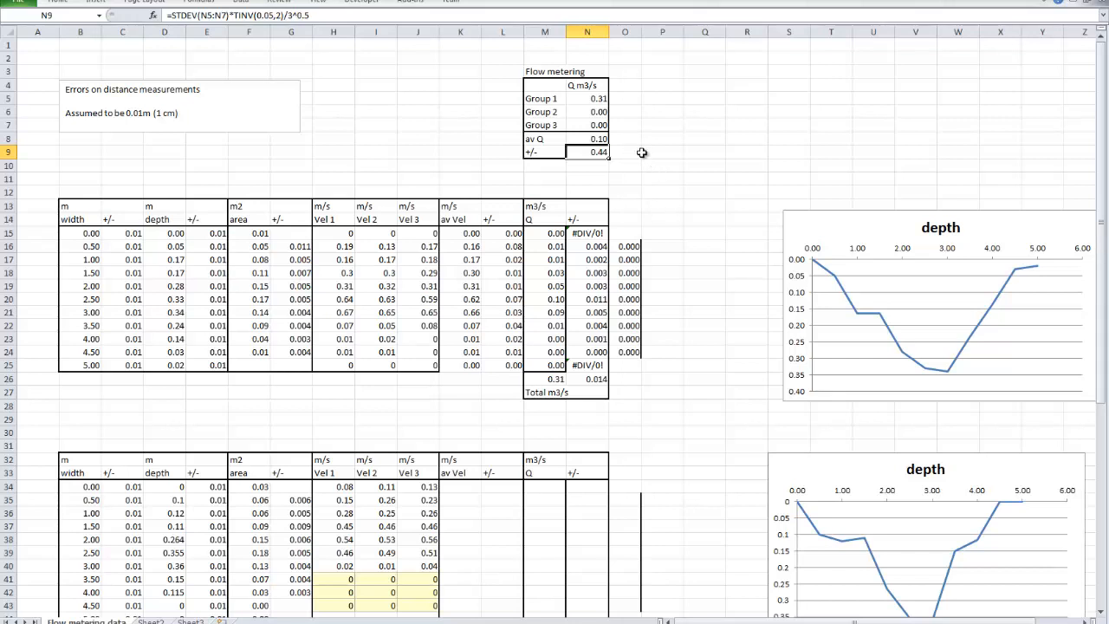
pyautogui.scroll(-3, 646, 158)
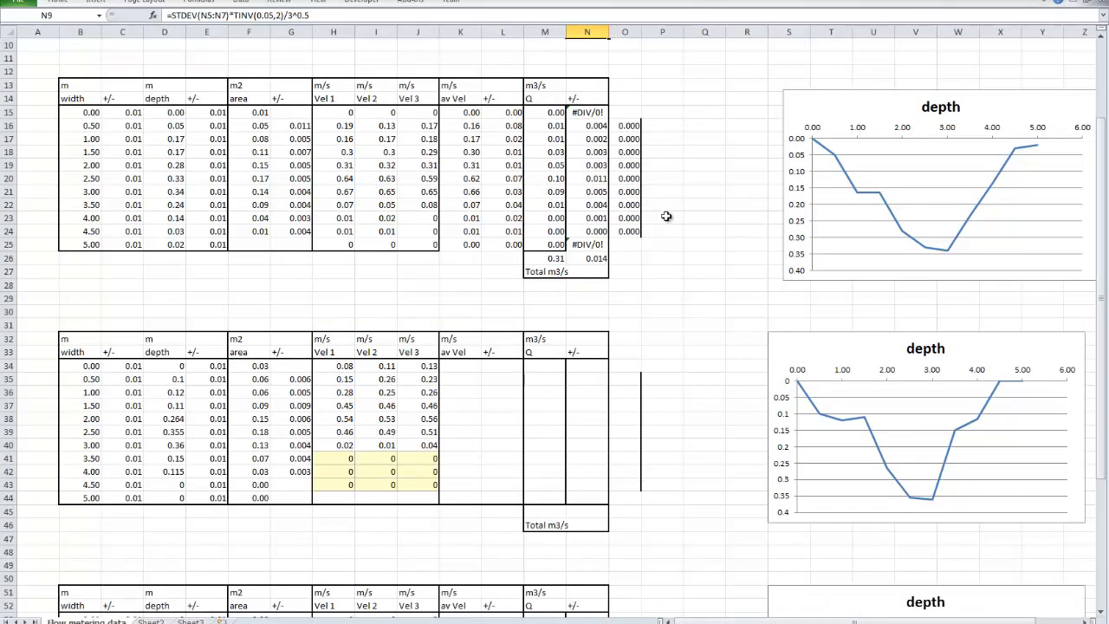
pyautogui.scroll(3, 685, 245)
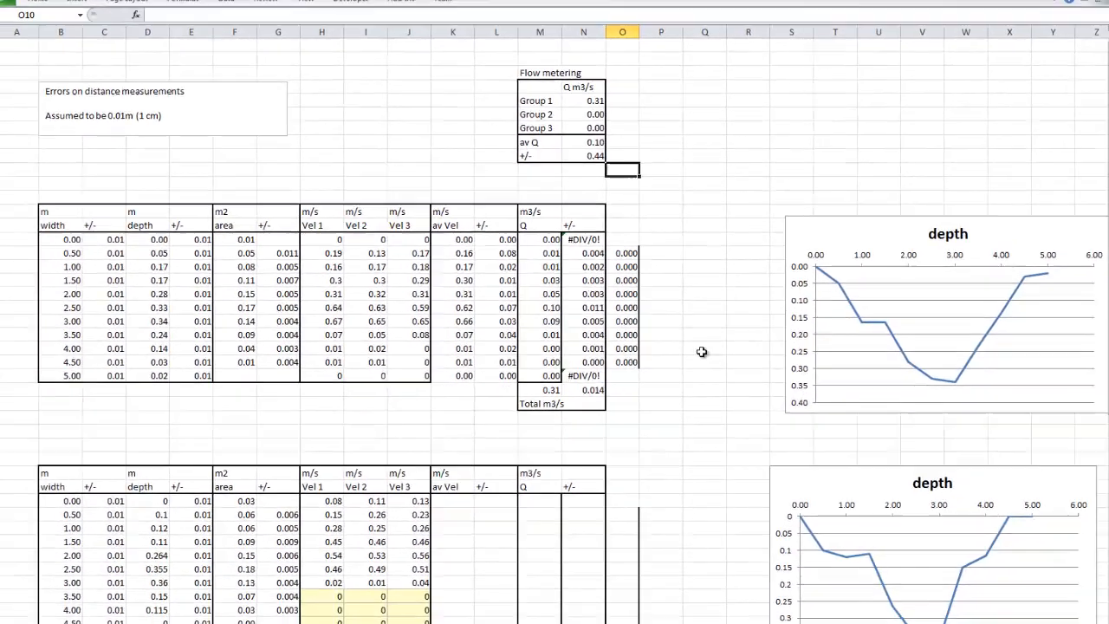
# Inspect the source data of the first group's depth chart and review the depth charts of the other two groups
pyautogui.scroll(-3, 701, 482)
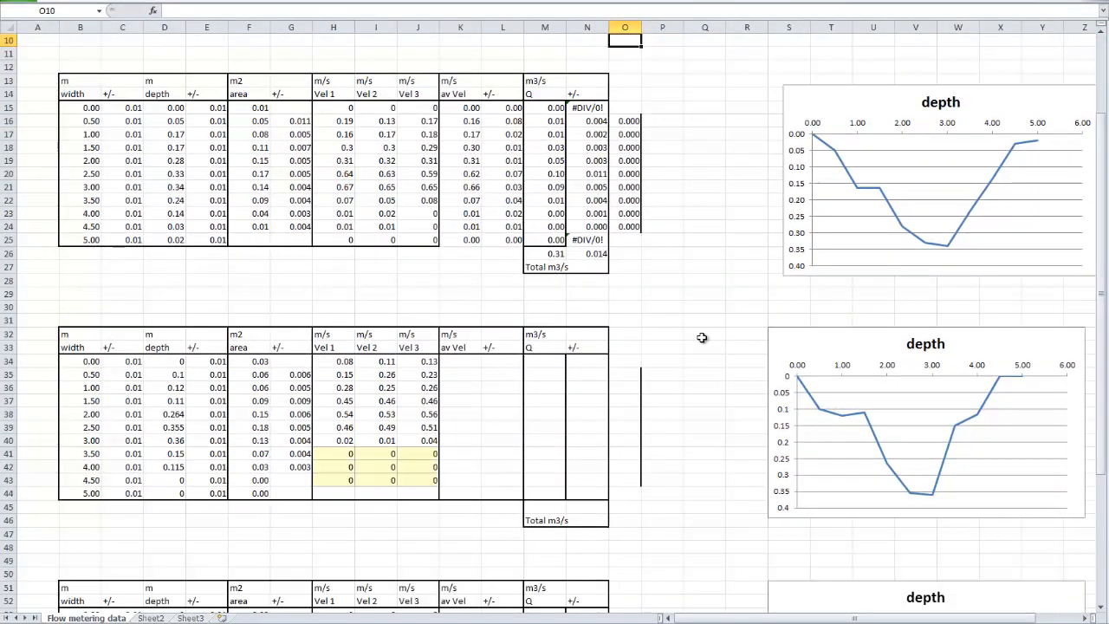
pyautogui.click(804, 95)
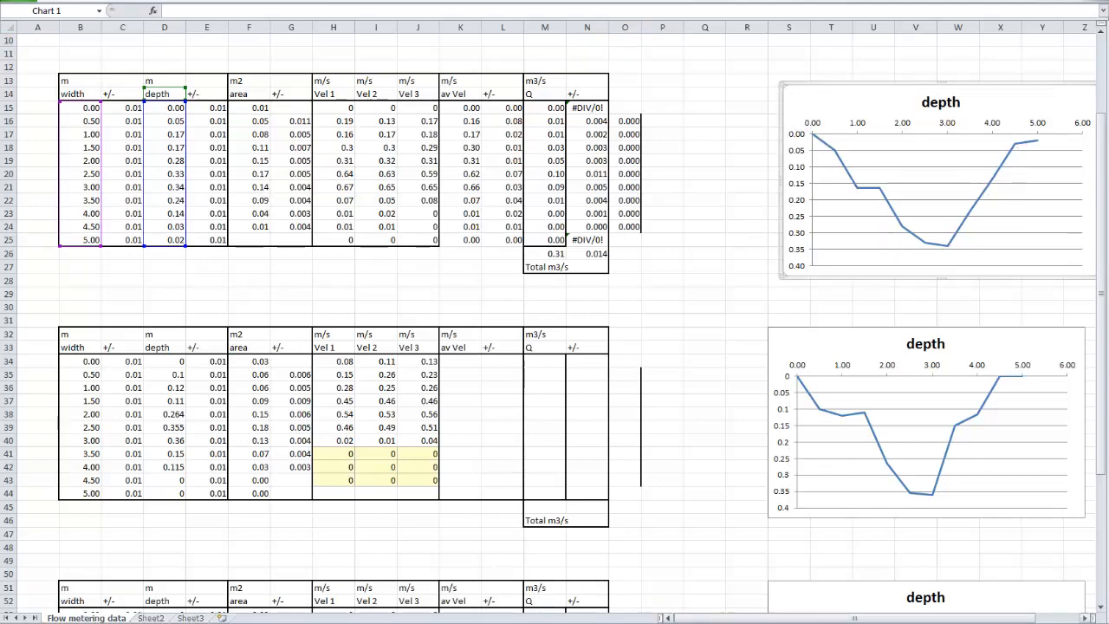
pyautogui.scroll(-4, 695, 537)
pyautogui.scroll(-2, 695, 536)
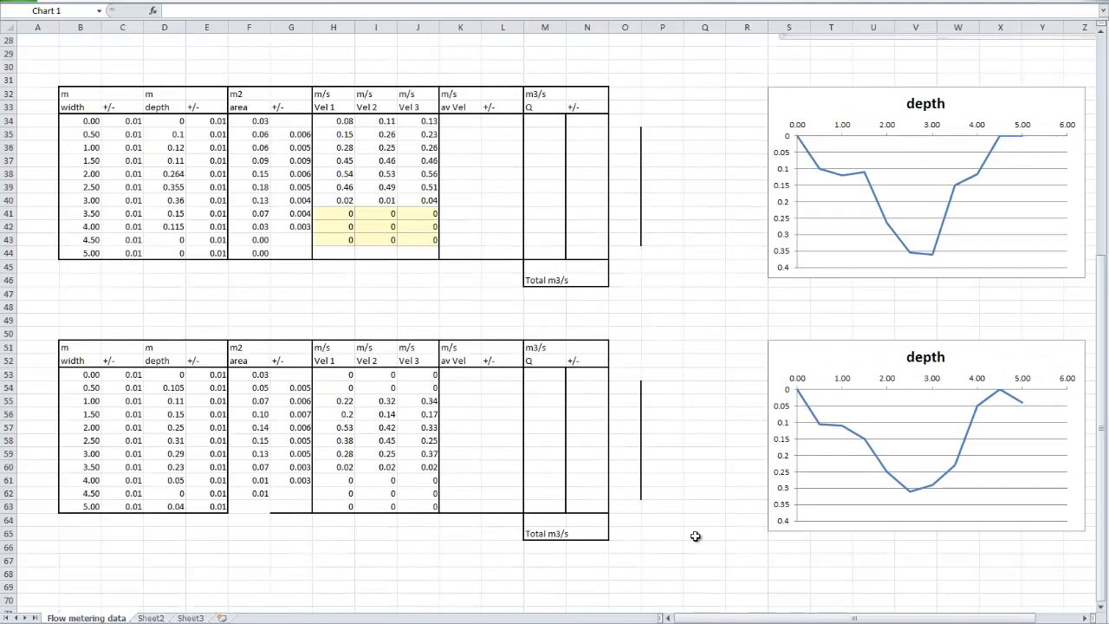
pyautogui.scroll(9, 695, 537)
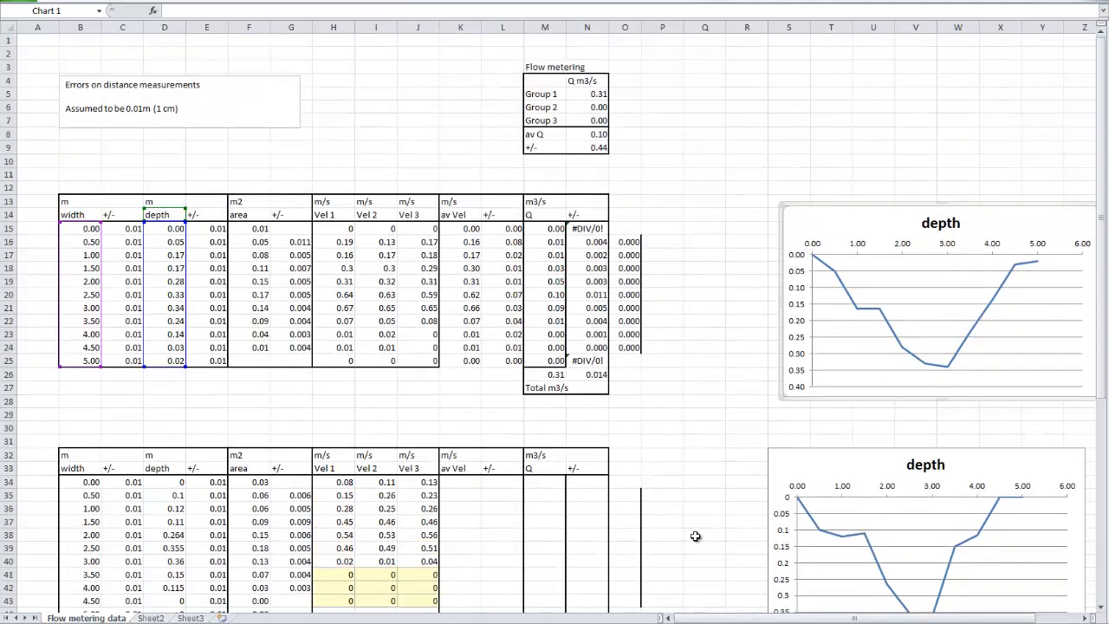